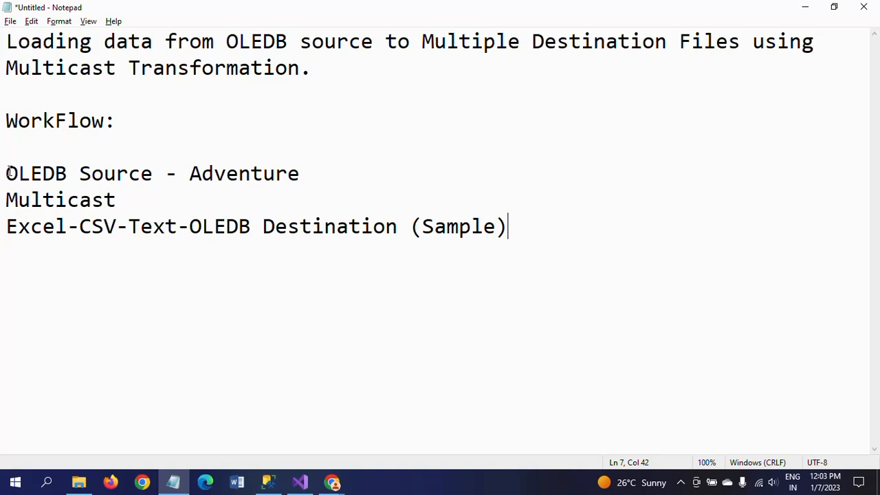
- Complete the database name in the OLEDB Source line of the workflow notes so it reads AdventureWorks2019
{"action": "left_click_drag", "start_coordinate": [7, 172], "coordinate": [146, 167]}
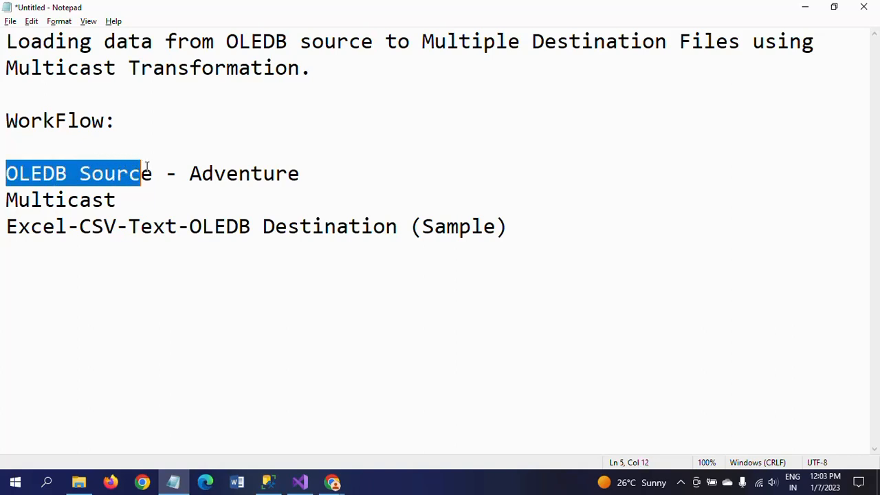
{"action": "left_click", "coordinate": [239, 174]}
{"action": "left_click", "coordinate": [308, 177]}
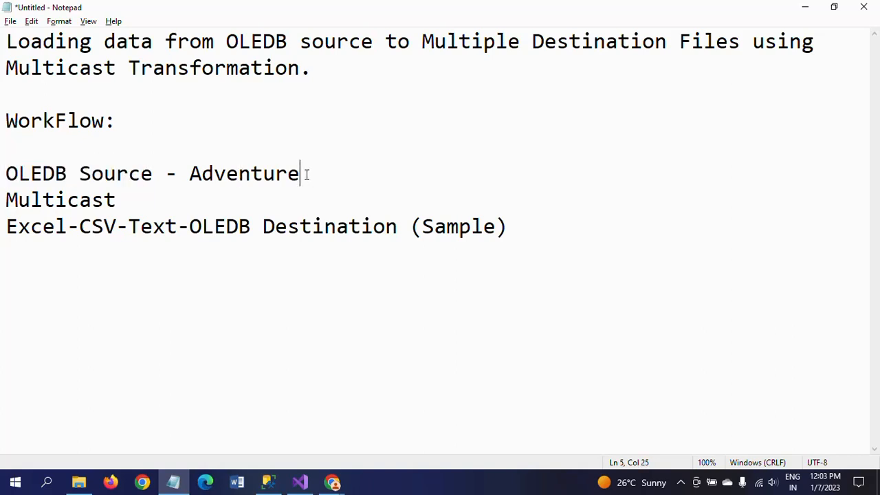
{"action": "type", "text": "Works2019"}
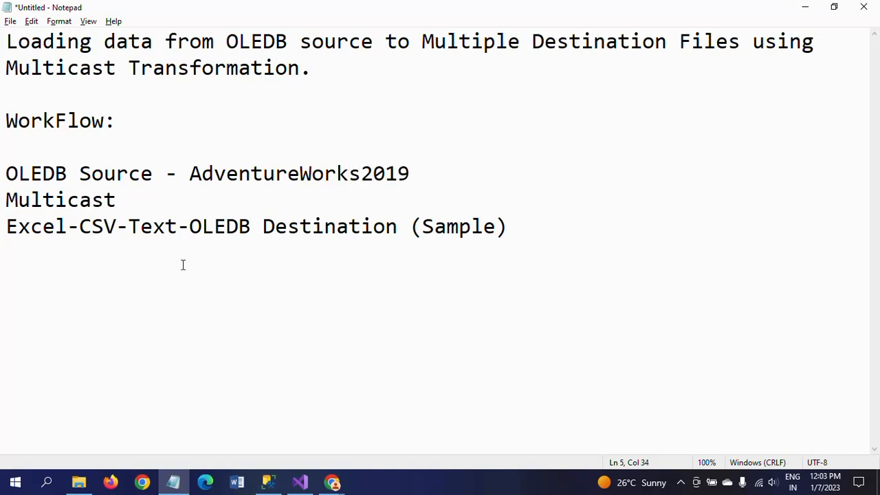
- Review the Multicast line and the Excel, CSV, text and OLEDB (Sample) destinations in the workflow notes
{"action": "left_click_drag", "start_coordinate": [6, 200], "coordinate": [113, 198]}
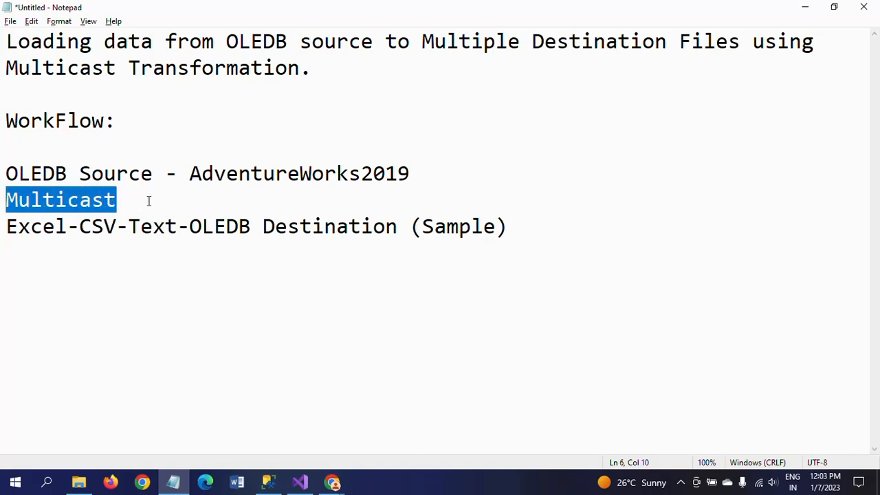
{"action": "left_click", "coordinate": [148, 201]}
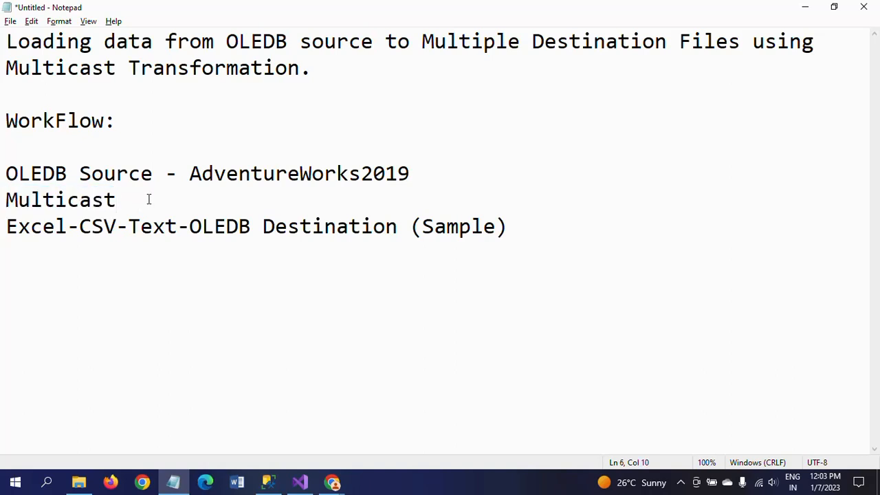
{"action": "double_click", "coordinate": [35, 229]}
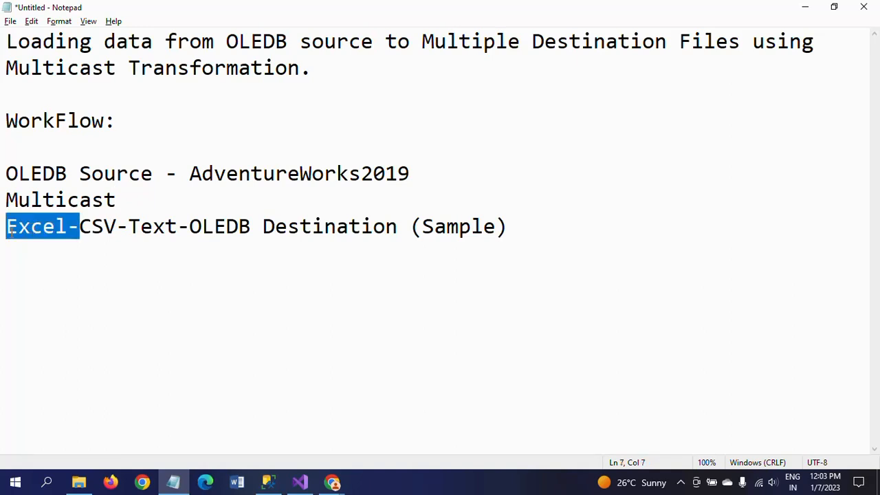
{"action": "left_click", "coordinate": [14, 229]}
{"action": "left_click", "coordinate": [152, 227]}
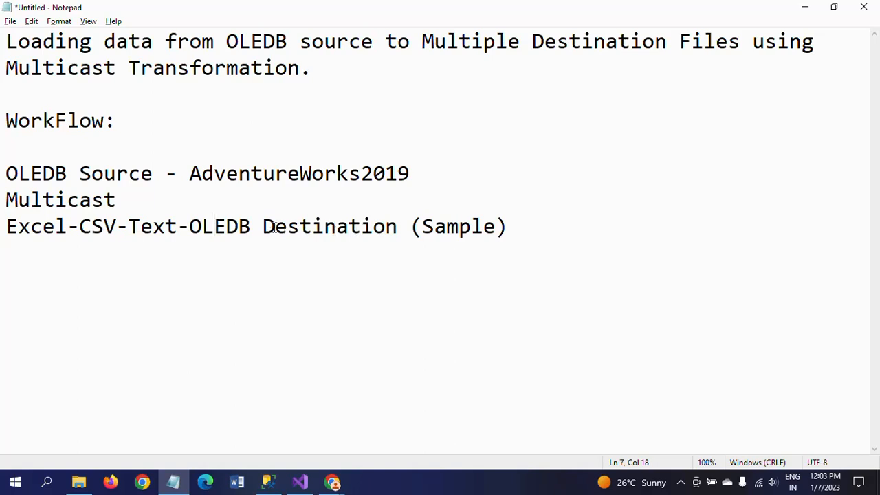
{"action": "left_click_drag", "start_coordinate": [421, 227], "coordinate": [489, 236]}
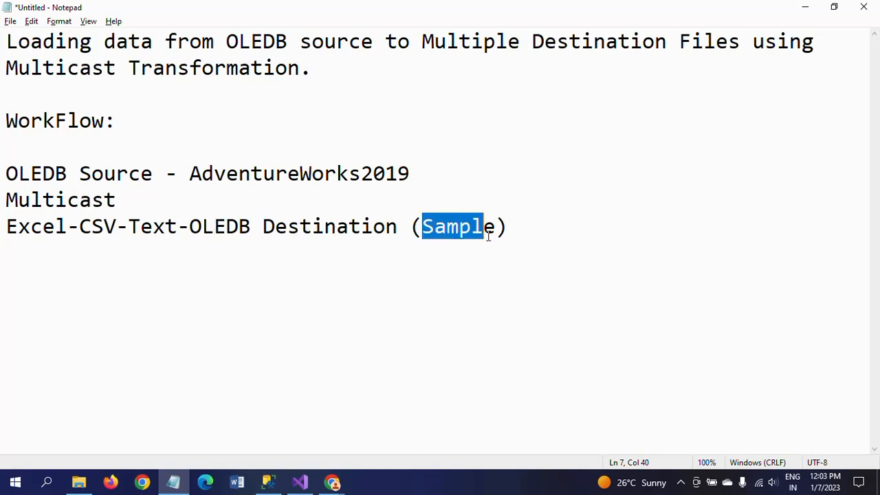
{"action": "left_click", "coordinate": [464, 231]}
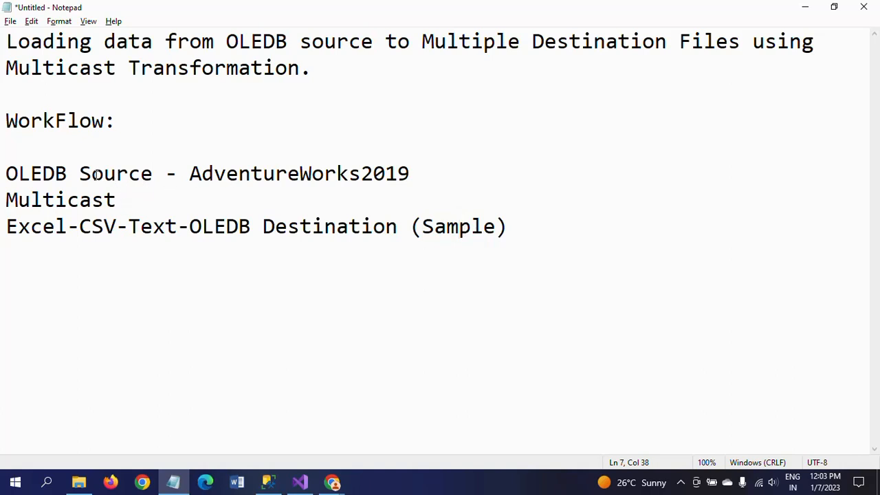
{"action": "left_click", "coordinate": [142, 265]}
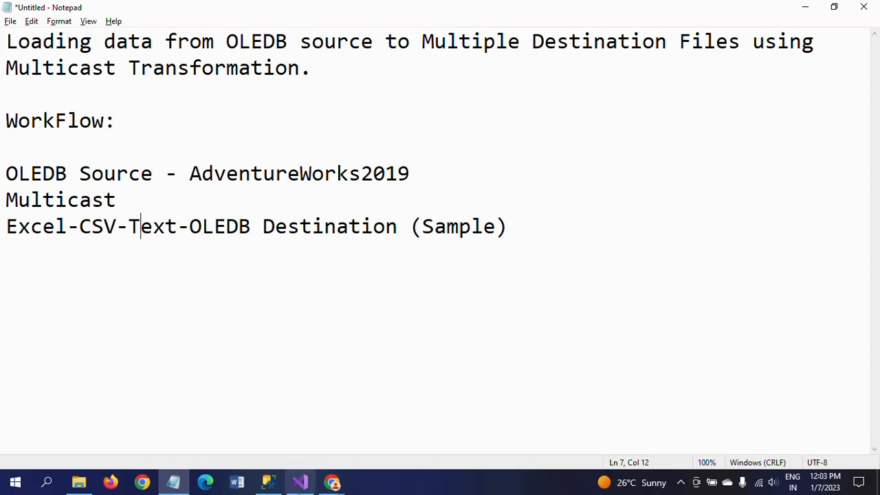
- Switch to SQL Server Management Studio and examine the rows returned by the Person.StateProvince query
{"action": "left_click", "coordinate": [268, 482]}
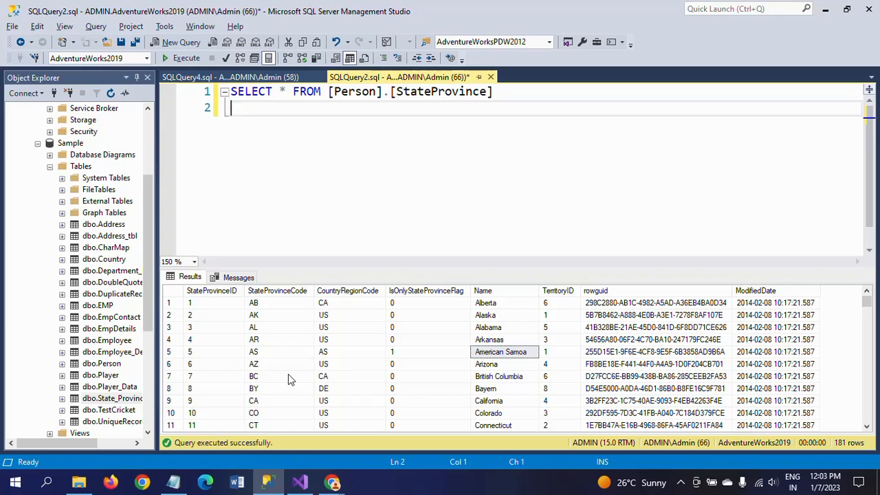
{"action": "left_click", "coordinate": [494, 342]}
{"action": "scroll", "coordinate": [490, 341], "scroll_direction": "down", "scroll_amount": 5}
{"action": "scroll", "coordinate": [490, 342], "scroll_direction": "up", "scroll_amount": 2}
{"action": "scroll", "coordinate": [490, 337], "scroll_direction": "down", "scroll_amount": 13}
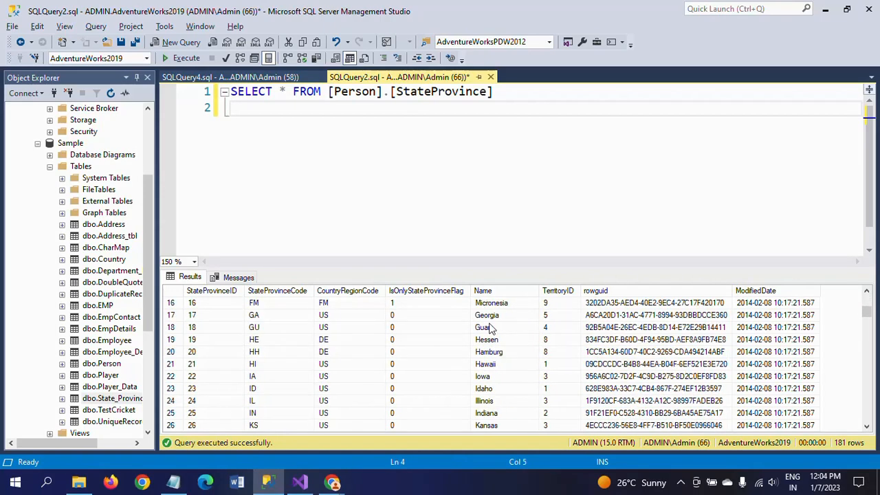
{"action": "scroll", "coordinate": [490, 328], "scroll_direction": "down", "scroll_amount": 5}
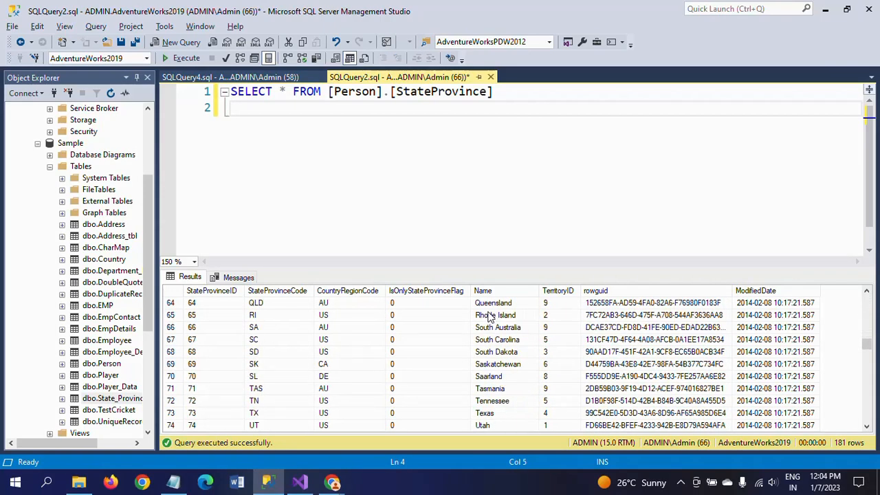
{"action": "scroll", "coordinate": [488, 323], "scroll_direction": "up", "scroll_amount": 20}
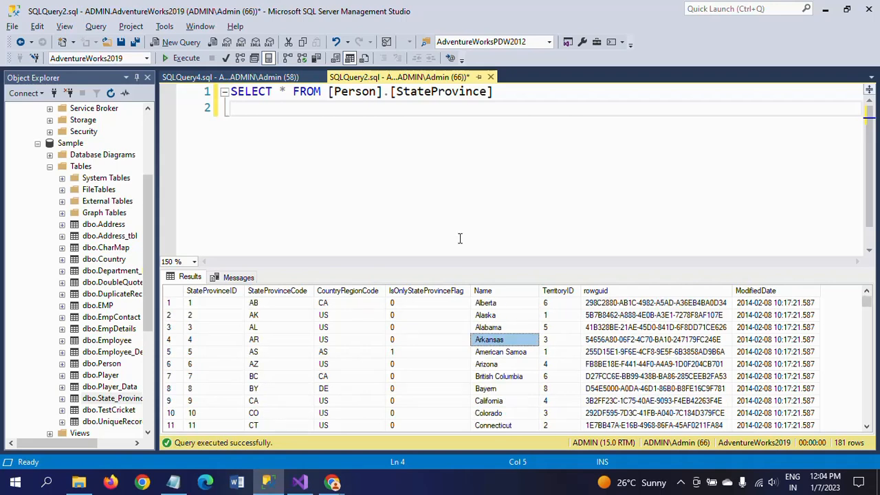
- Switch to Notepad and review the Excel, CSV and text destinations and the Multicast line
{"action": "left_click", "coordinate": [173, 481]}
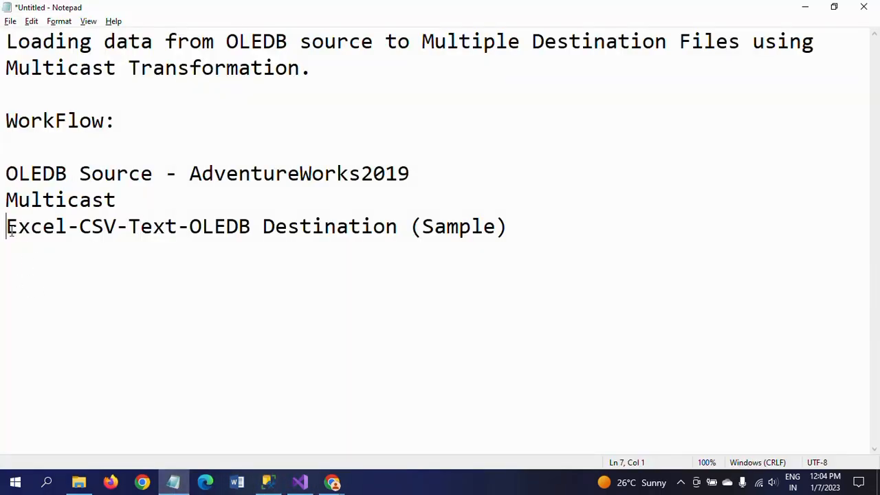
{"action": "left_click_drag", "start_coordinate": [11, 230], "coordinate": [166, 231]}
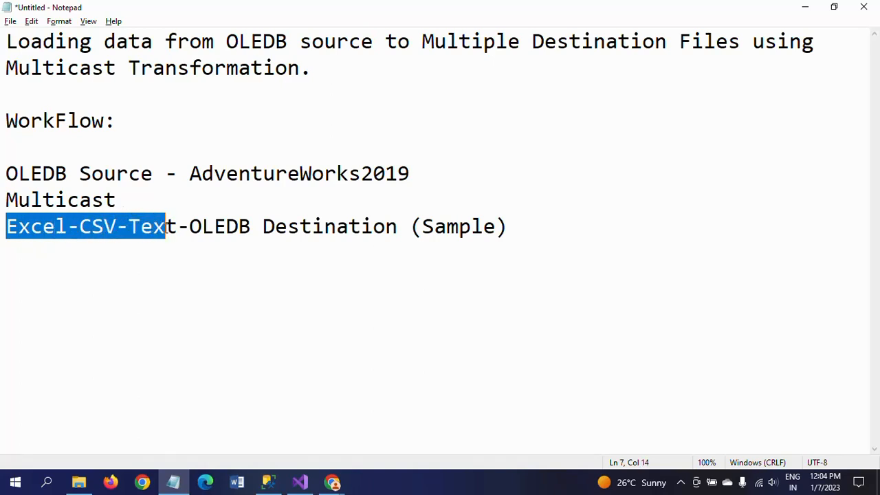
{"action": "left_click", "coordinate": [196, 273]}
{"action": "left_click", "coordinate": [68, 200]}
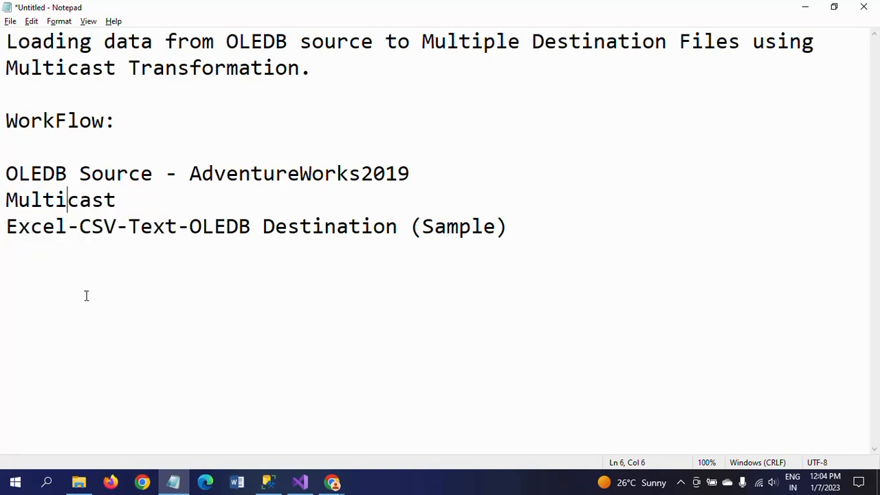
- Switch to File Explorer and check the contents of the StateProvince text, CSV and Excel files in the Target folder, closing each
{"action": "left_click", "coordinate": [81, 483]}
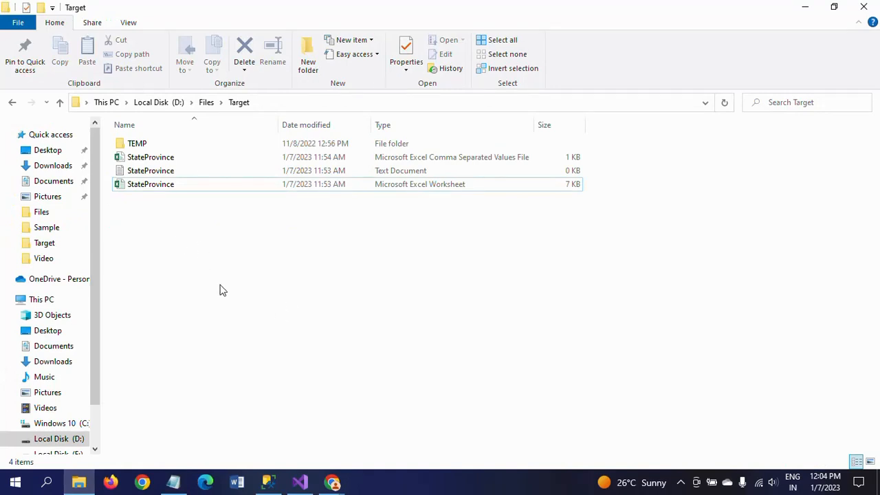
{"action": "double_click", "coordinate": [168, 171]}
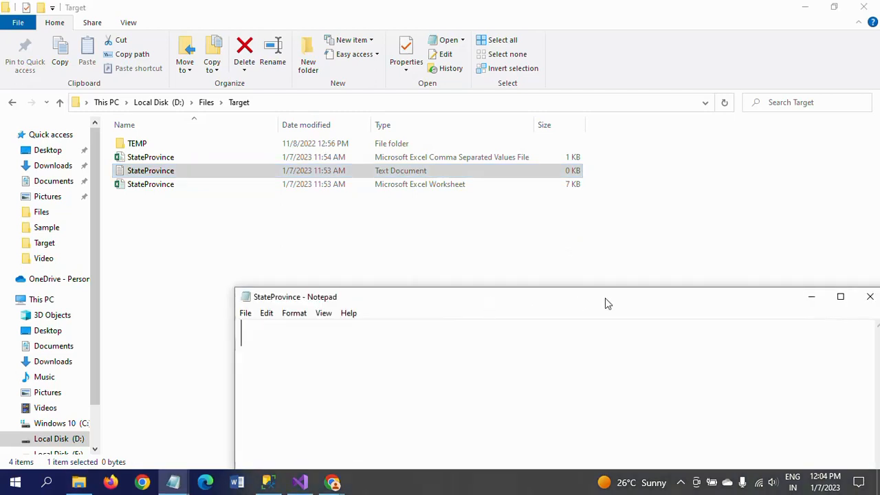
{"action": "double_click", "coordinate": [540, 297]}
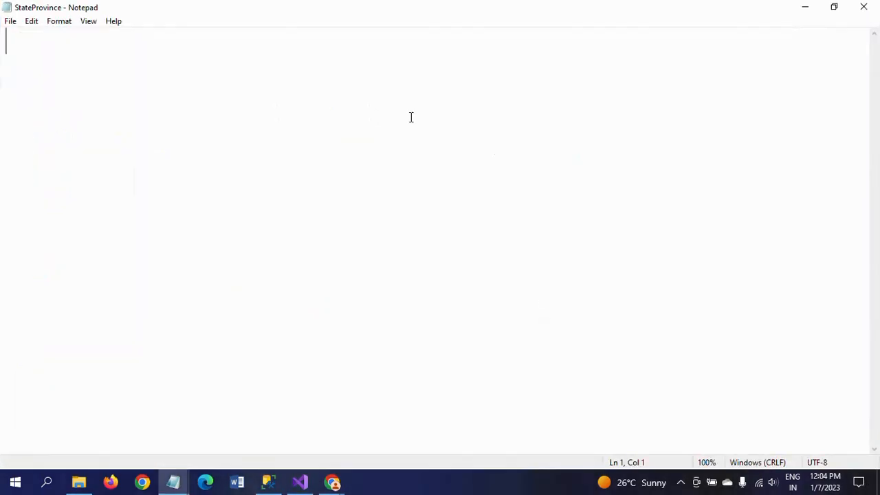
{"action": "left_click", "coordinate": [861, 9]}
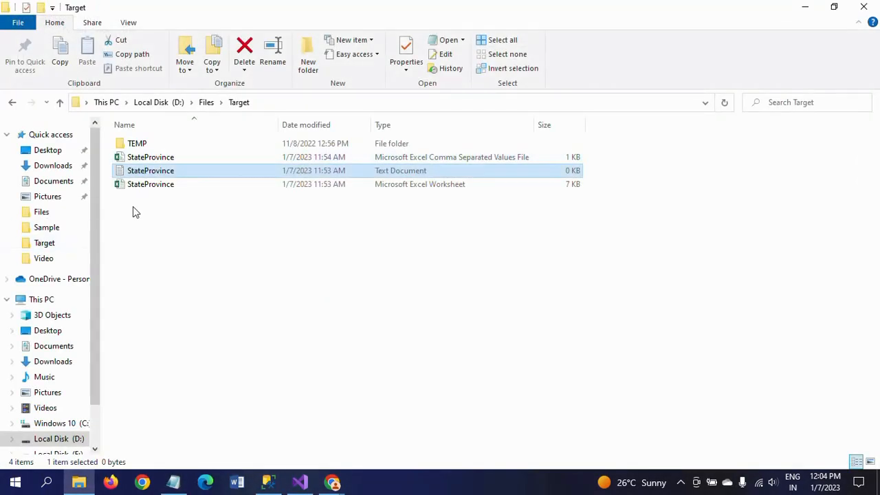
{"action": "double_click", "coordinate": [172, 159]}
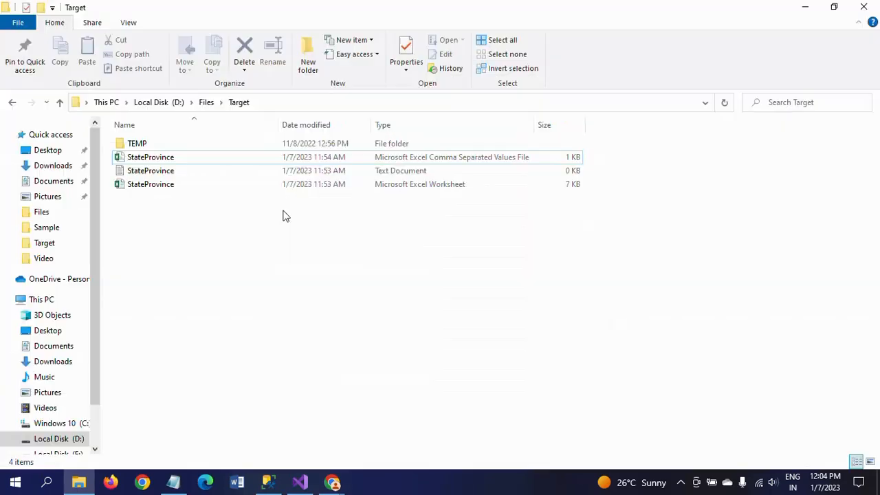
{"action": "double_click", "coordinate": [146, 190]}
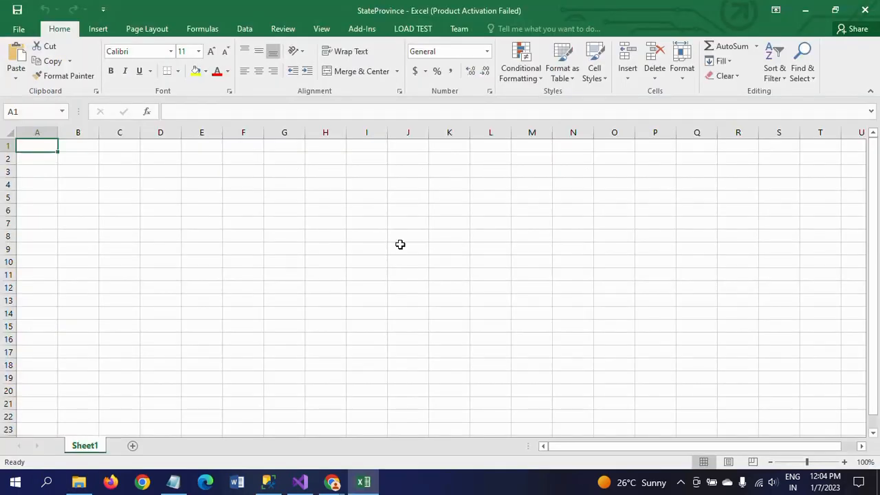
{"action": "left_click", "coordinate": [586, 92]}
{"action": "left_click", "coordinate": [861, 9]}
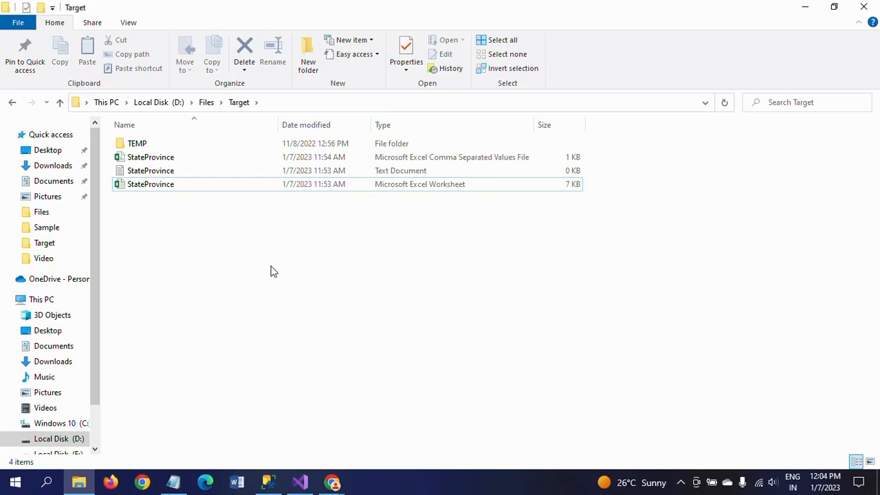
- Compare the StateProvince query results in SQL Server Management Studio with the destination files in the Target folder
{"action": "left_click", "coordinate": [267, 482]}
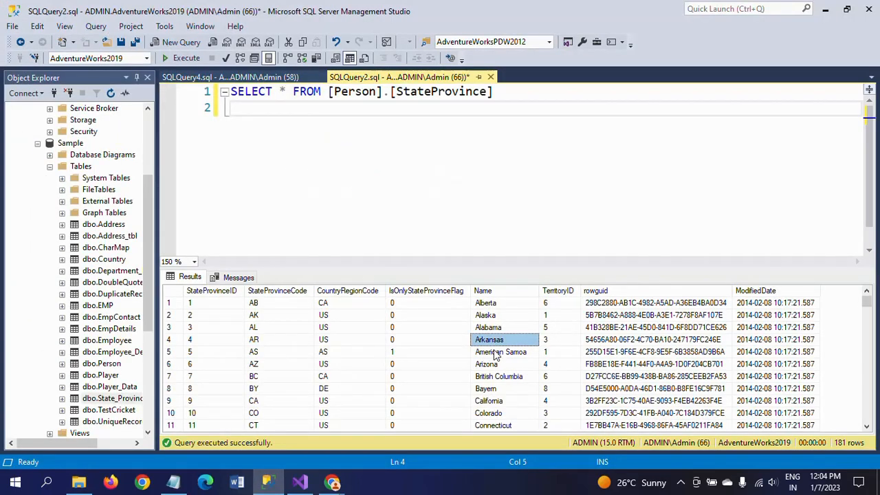
{"action": "key", "text": "alt+Tab"}
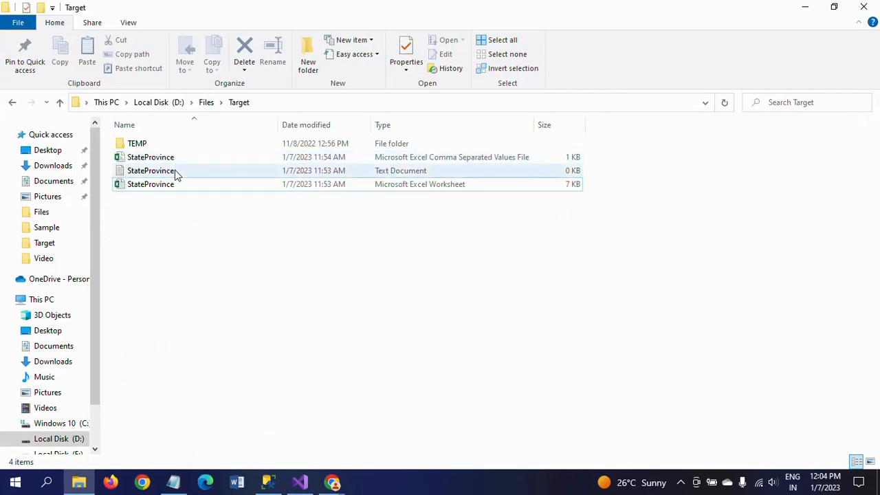
{"action": "key", "text": "alt+Tab"}
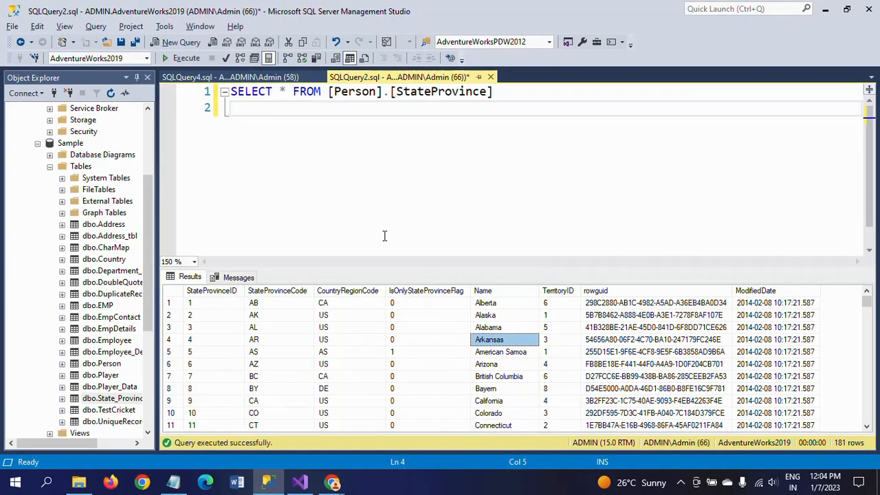
{"action": "left_click", "coordinate": [173, 482]}
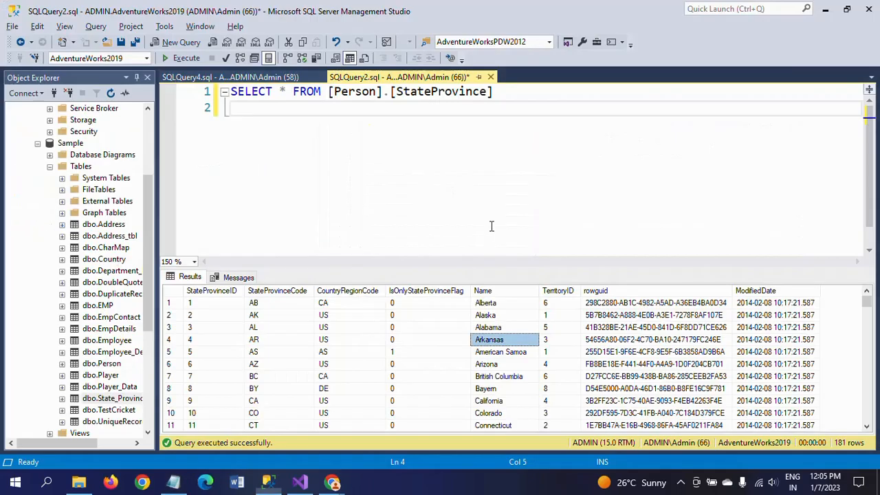
- Switch to SQL Server Management Studio and set the database of the empty SQLQuery4 query to Sample
{"action": "key", "text": "alt+Tab"}
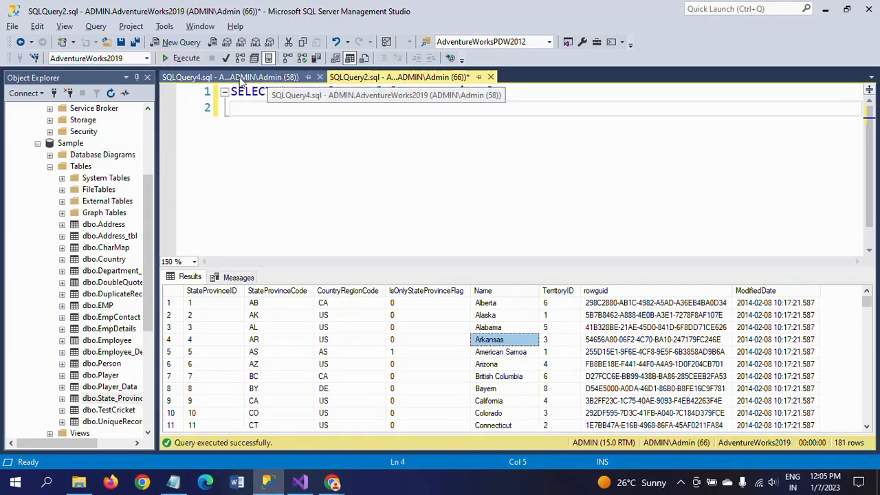
{"action": "left_click", "coordinate": [243, 81]}
{"action": "left_click", "coordinate": [147, 58]}
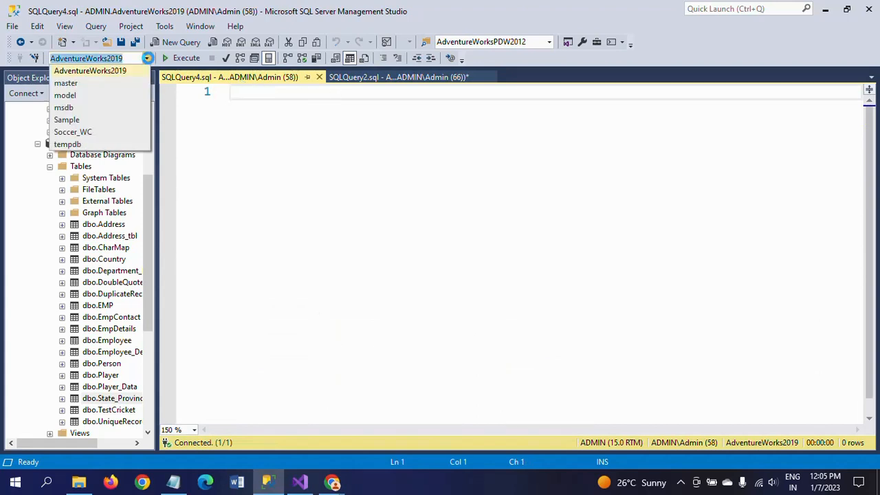
{"action": "left_click", "coordinate": [68, 119]}
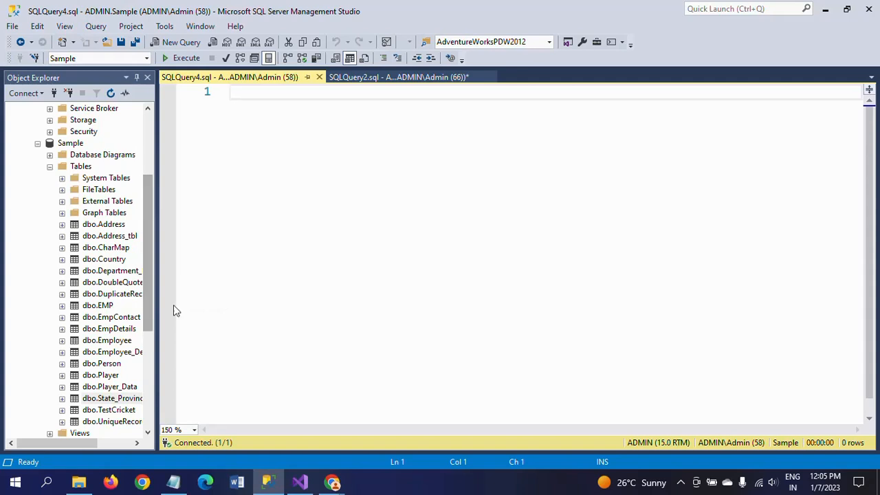
- Refresh the Sample database's Tables folder and examine its full list of table names
{"action": "left_click", "coordinate": [76, 169]}
{"action": "right_click", "coordinate": [76, 169]}
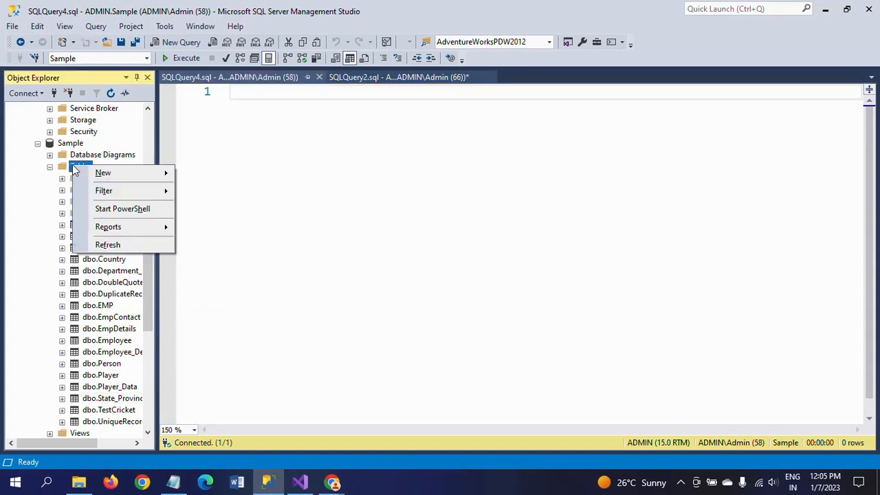
{"action": "left_click", "coordinate": [131, 247]}
{"action": "left_click", "coordinate": [282, 183]}
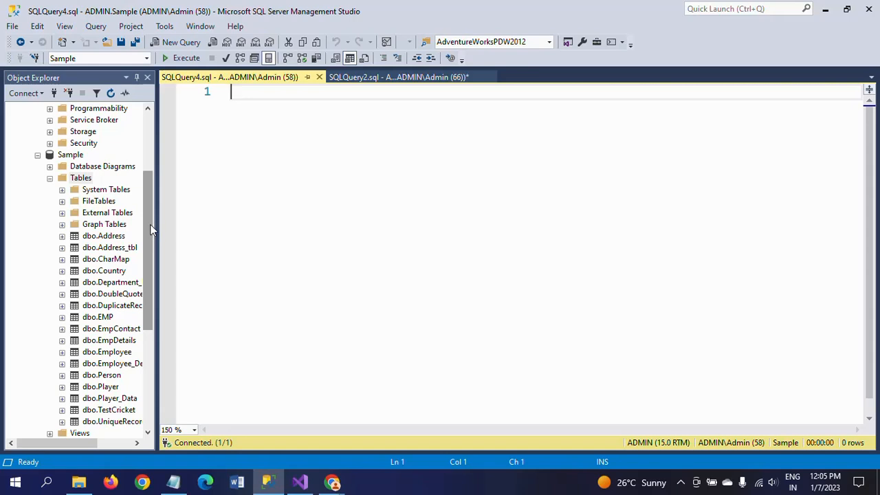
{"action": "left_click_drag", "start_coordinate": [151, 226], "coordinate": [153, 247]}
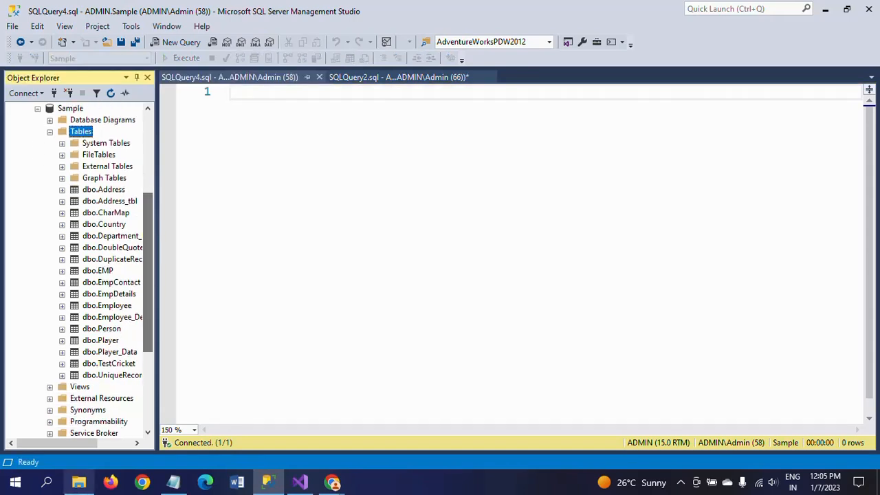
{"action": "left_click_drag", "start_coordinate": [60, 443], "coordinate": [74, 443]}
{"action": "left_click", "coordinate": [333, 148]}
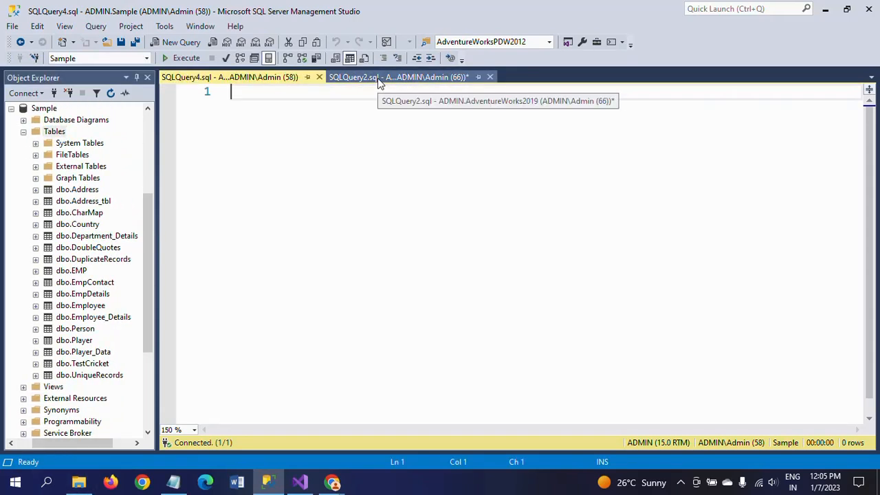
- Switch to Visual Studio, add a Data Flow Task to the Package5 control flow and open its data flow
{"action": "left_click", "coordinate": [379, 77]}
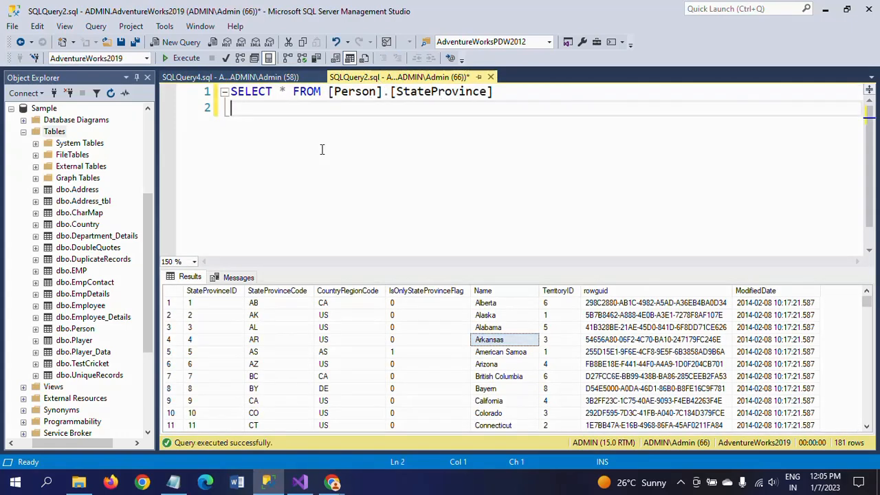
{"action": "left_click", "coordinate": [300, 485]}
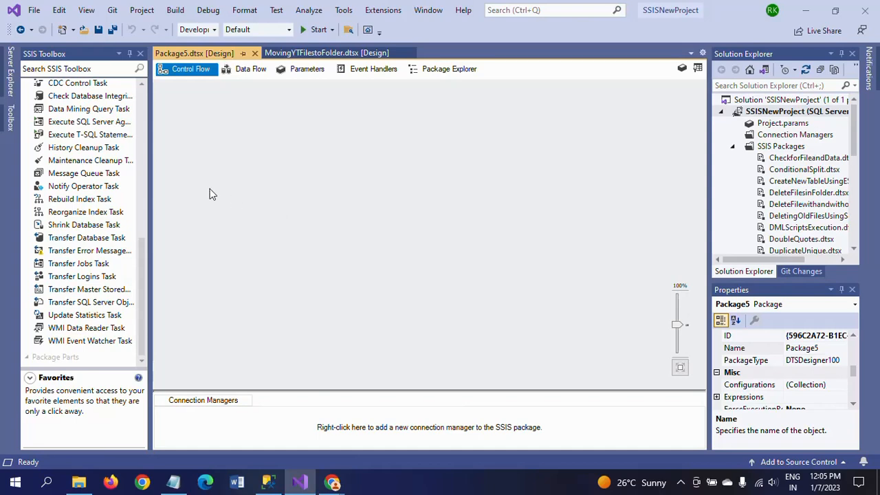
{"action": "scroll", "coordinate": [144, 119], "scroll_direction": "up", "scroll_amount": 15}
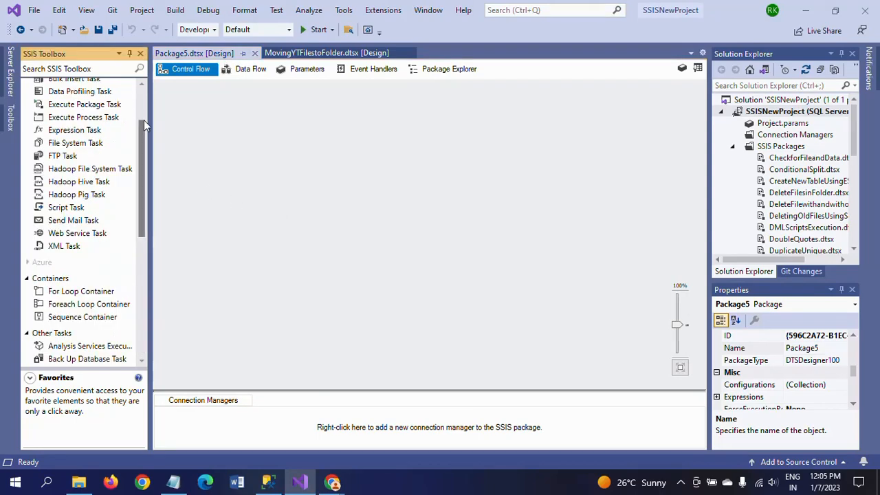
{"action": "left_click", "coordinate": [52, 101]}
{"action": "left_click_drag", "start_coordinate": [51, 102], "coordinate": [314, 127]}
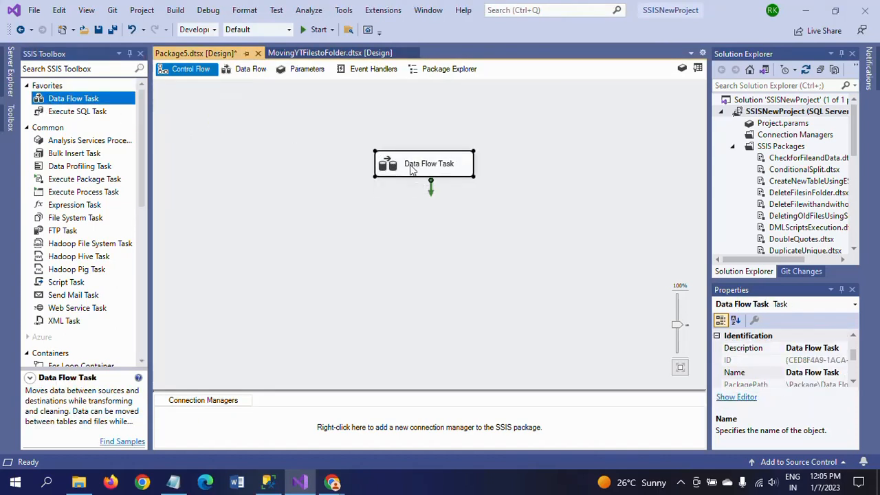
{"action": "double_click", "coordinate": [411, 170]}
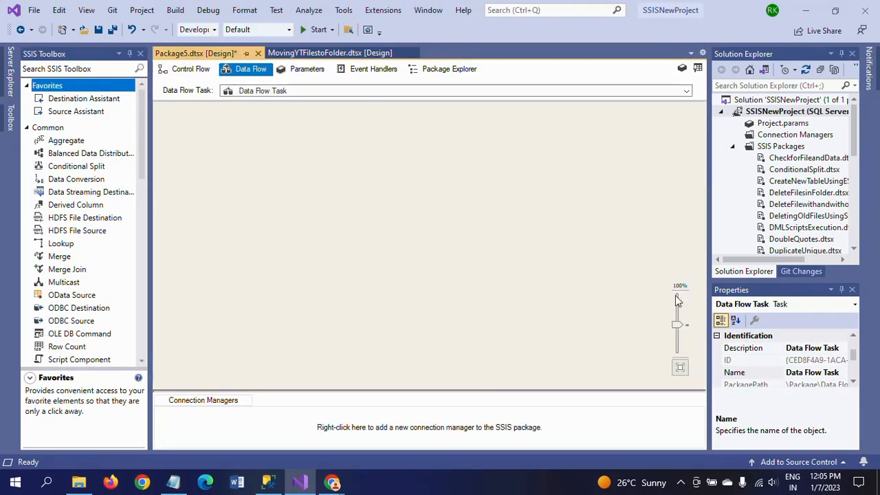
- Add an OLE DB Source near the upper middle of the data flow canvas
{"action": "left_click", "coordinate": [141, 226]}
{"action": "left_click_drag", "start_coordinate": [142, 226], "coordinate": [142, 282]}
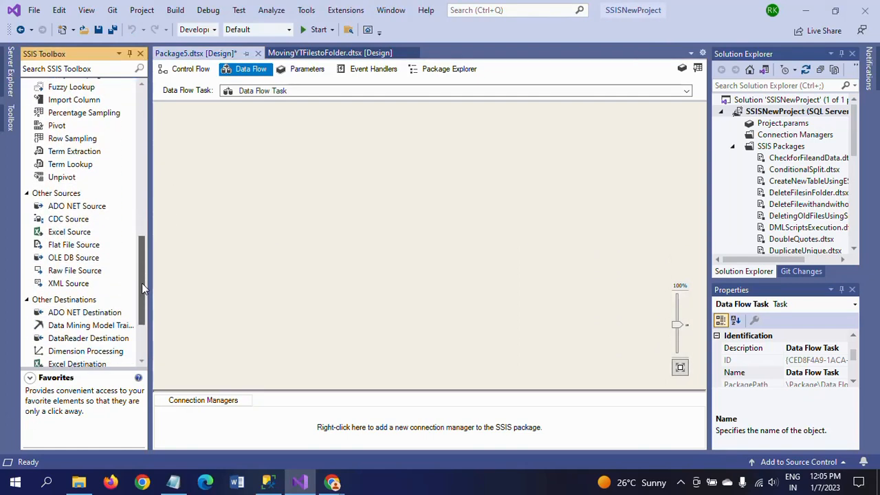
{"action": "left_click", "coordinate": [72, 259]}
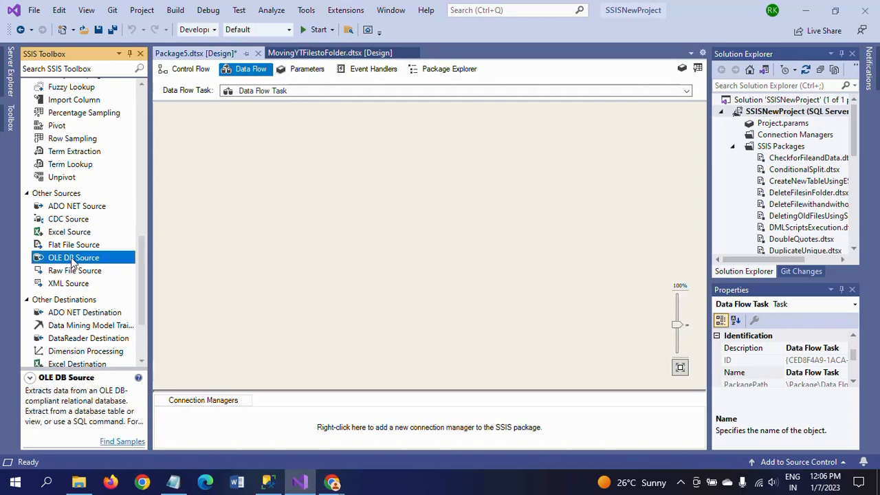
{"action": "left_click_drag", "start_coordinate": [68, 264], "coordinate": [308, 130]}
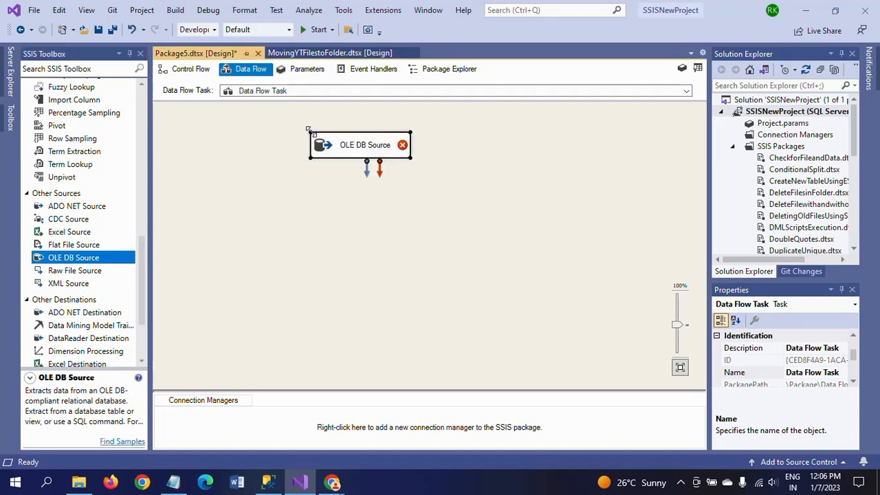
{"action": "left_click_drag", "start_coordinate": [345, 152], "coordinate": [337, 132]}
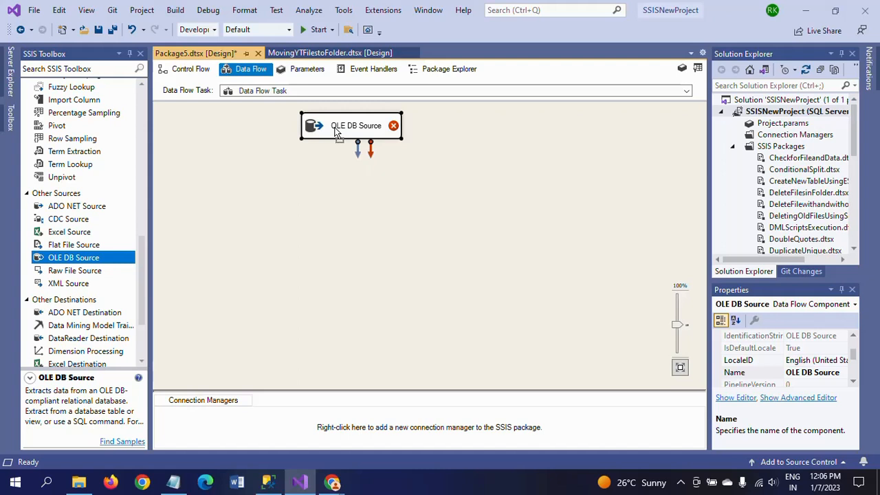
- Rename the OLE DB Source as AdventureWorks
{"action": "left_click", "coordinate": [336, 131]}
{"action": "type", "text": "A"}
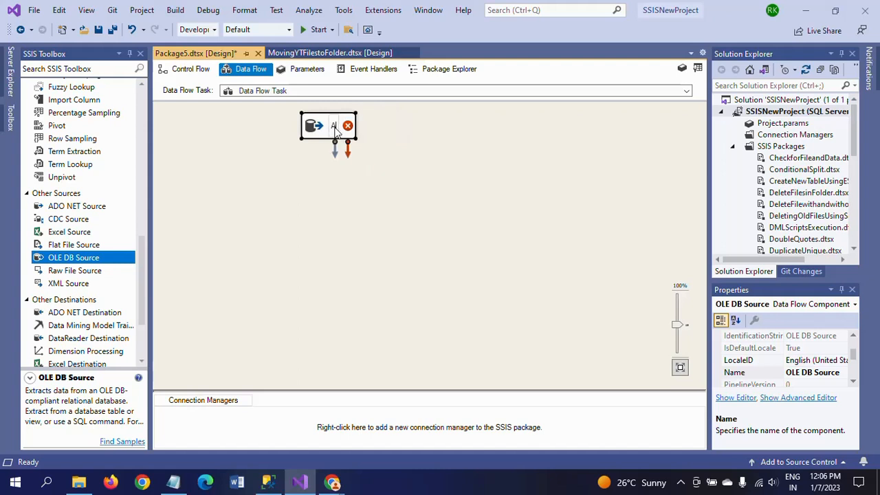
{"action": "type", "text": "dventure"}
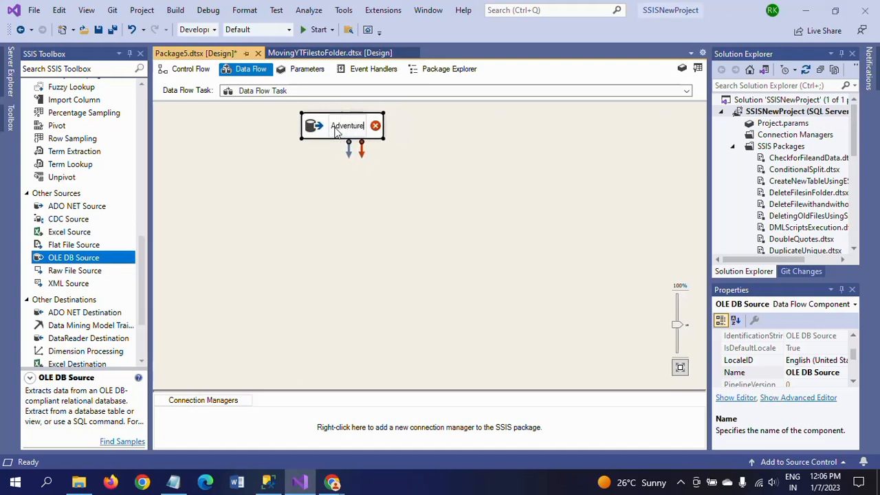
{"action": "type", "text": "Works"}
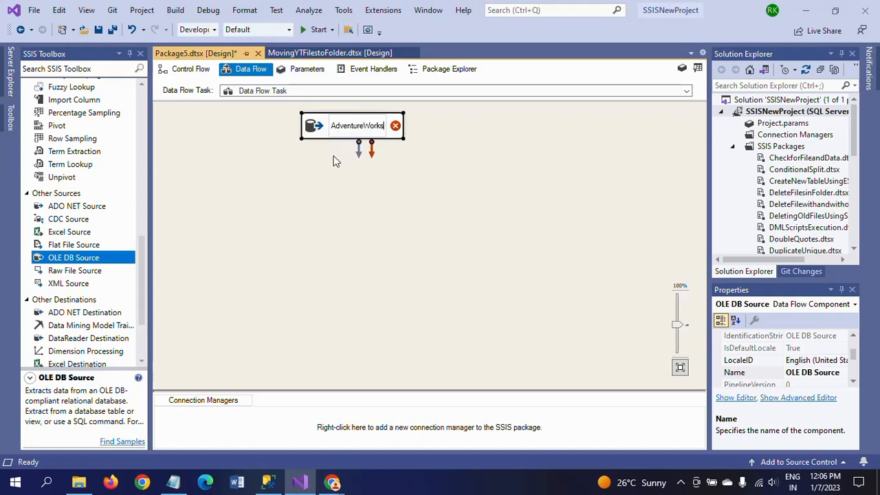
{"action": "left_click", "coordinate": [379, 216]}
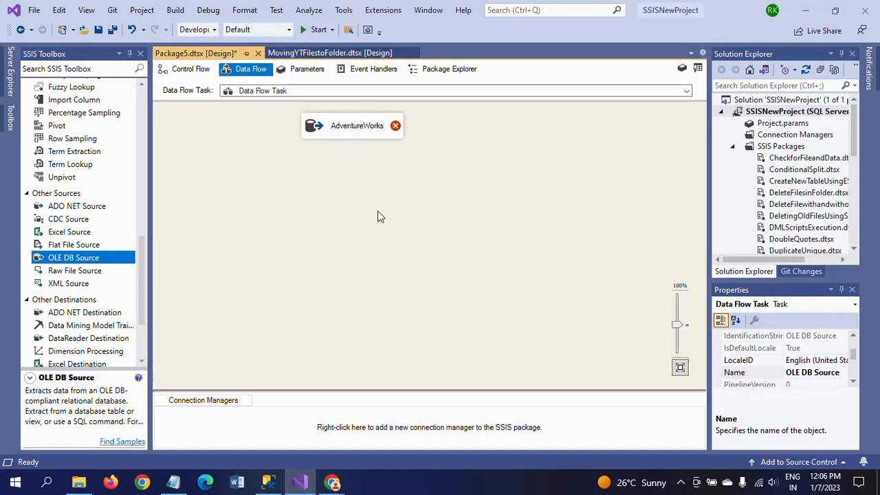
- Open the AdventureWorks source editor and create its connection manager from the ADMIN.AdventureWorks2019 data connection
{"action": "left_click", "coordinate": [344, 128]}
{"action": "double_click", "coordinate": [344, 128]}
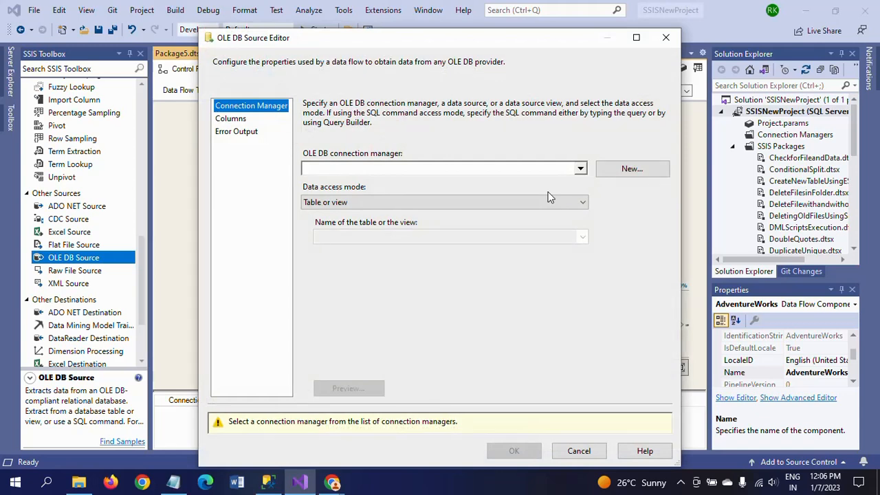
{"action": "left_click", "coordinate": [632, 169]}
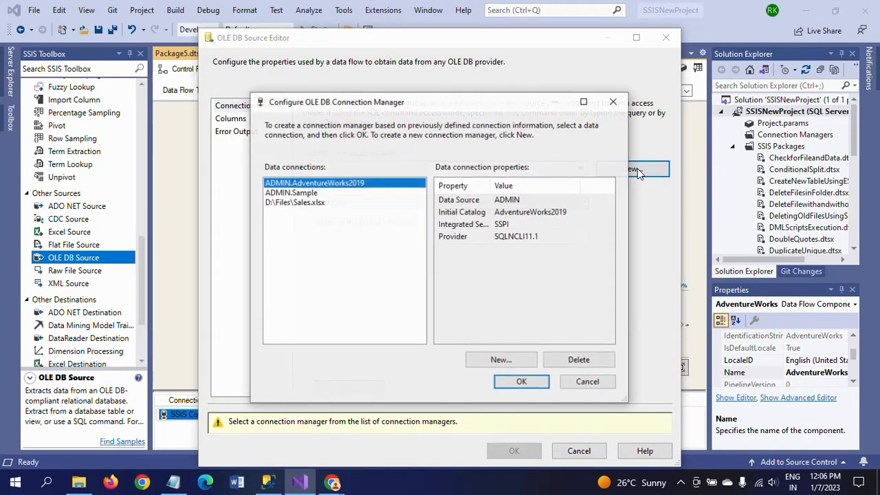
{"action": "left_click", "coordinate": [522, 382]}
- Set the source table to [Person].[StateProvince], load its columns, accept the settings and shift the source slightly on the canvas
{"action": "left_click", "coordinate": [582, 237]}
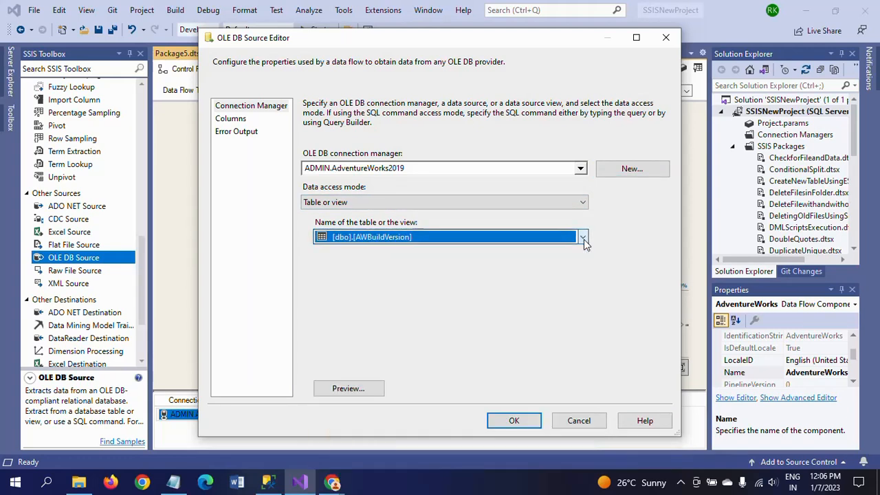
{"action": "left_click", "coordinate": [582, 238]}
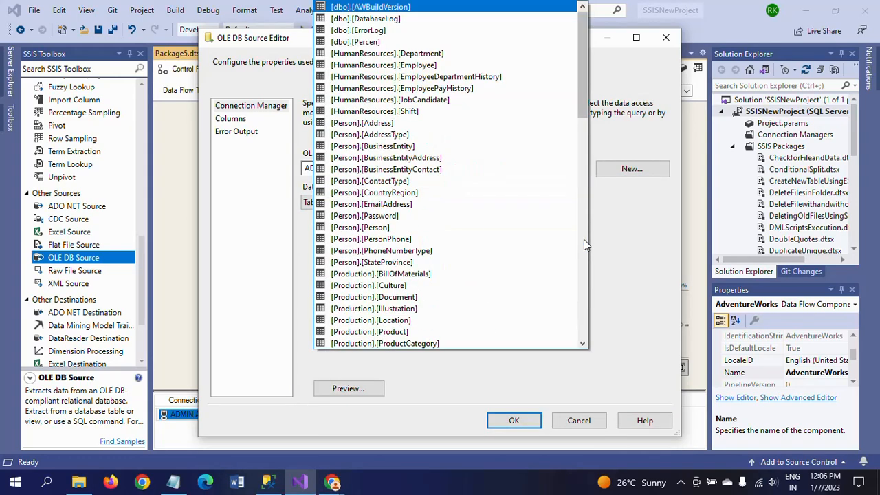
{"action": "left_click", "coordinate": [412, 263]}
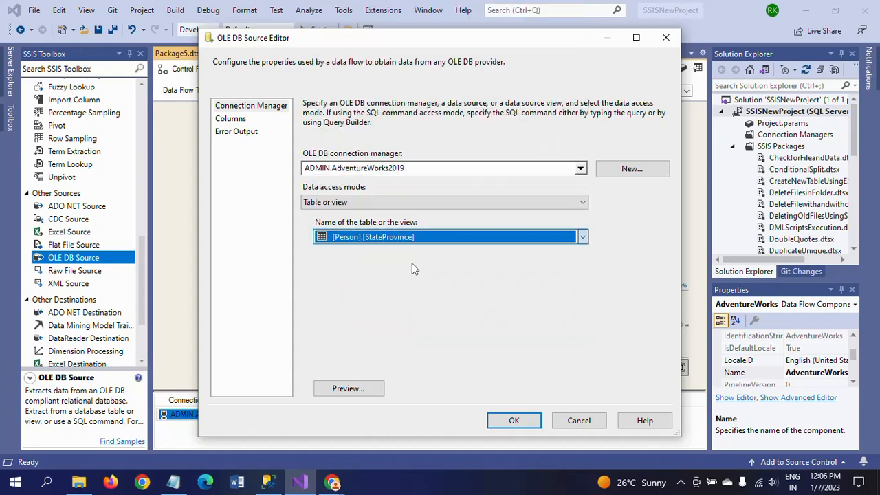
{"action": "left_click", "coordinate": [232, 119]}
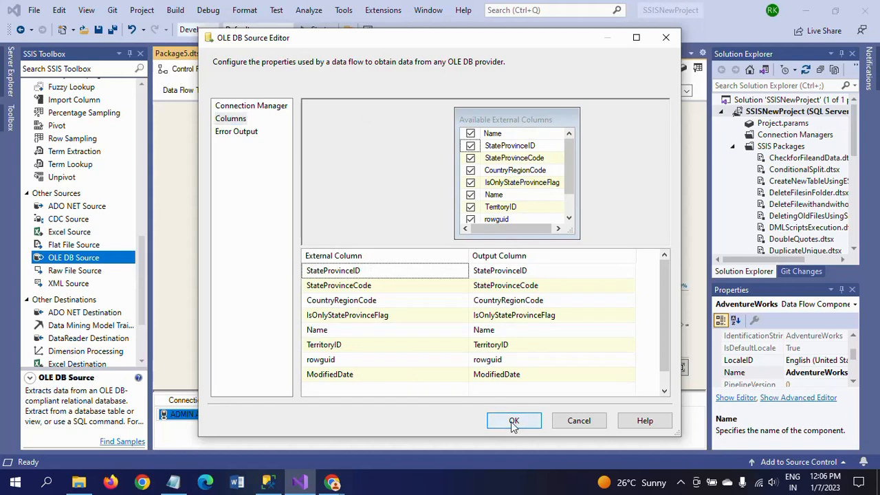
{"action": "left_click", "coordinate": [512, 421]}
{"action": "left_click_drag", "start_coordinate": [364, 130], "coordinate": [385, 131]}
{"action": "left_click", "coordinate": [415, 218]}
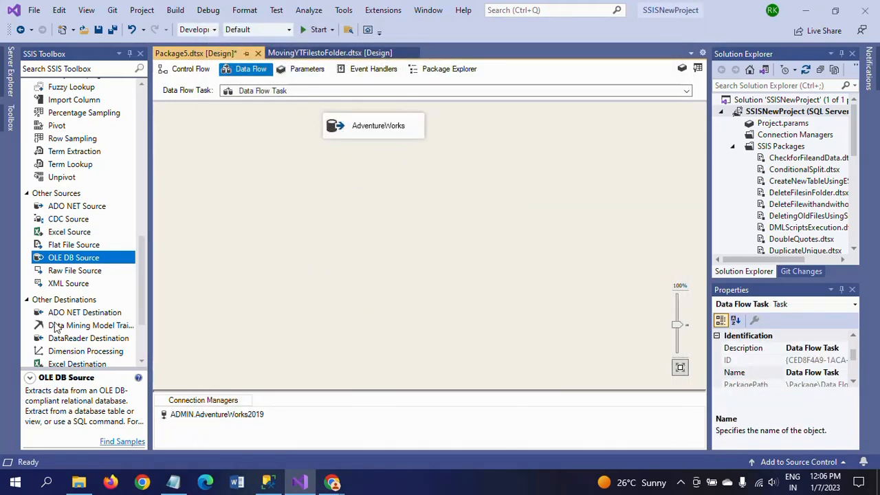
- Add a single Multicast transformation beneath the AdventureWorks source, deleting the duplicate Multicast
{"action": "scroll", "coordinate": [141, 140], "scroll_direction": "up", "scroll_amount": 7}
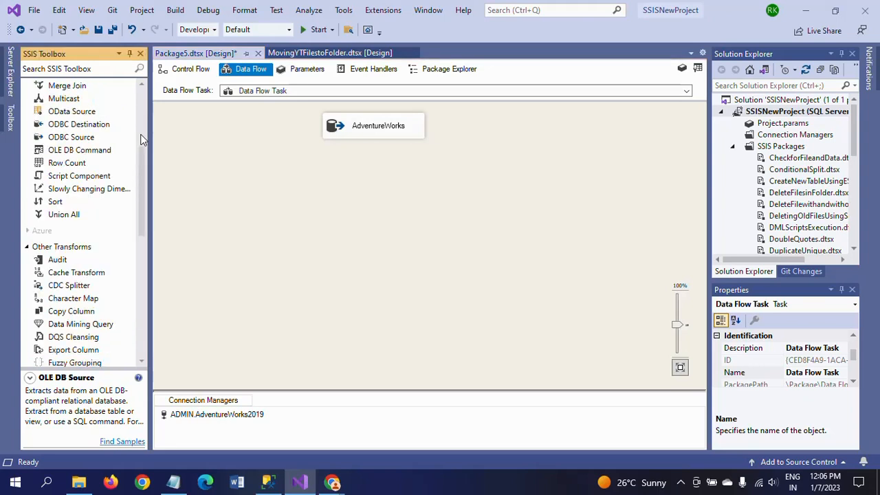
{"action": "left_click_drag", "start_coordinate": [63, 99], "coordinate": [375, 200]}
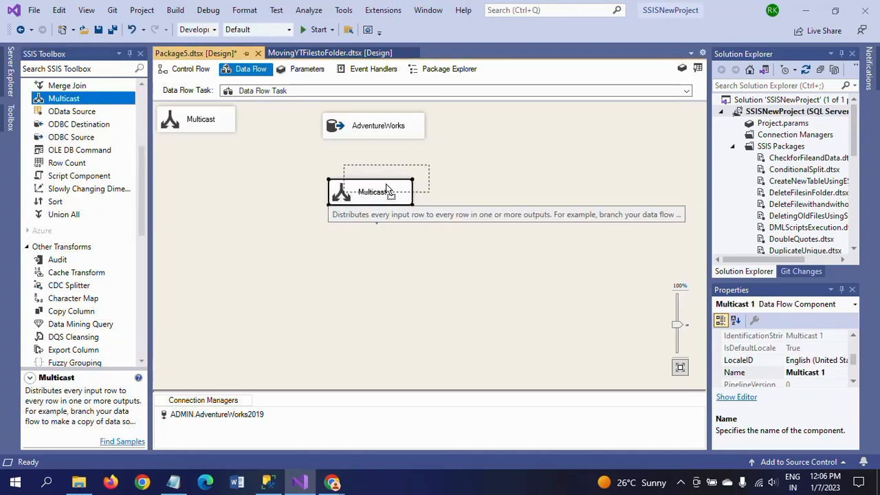
{"action": "left_click_drag", "start_coordinate": [387, 189], "coordinate": [384, 191]}
{"action": "key", "text": "Delete"}
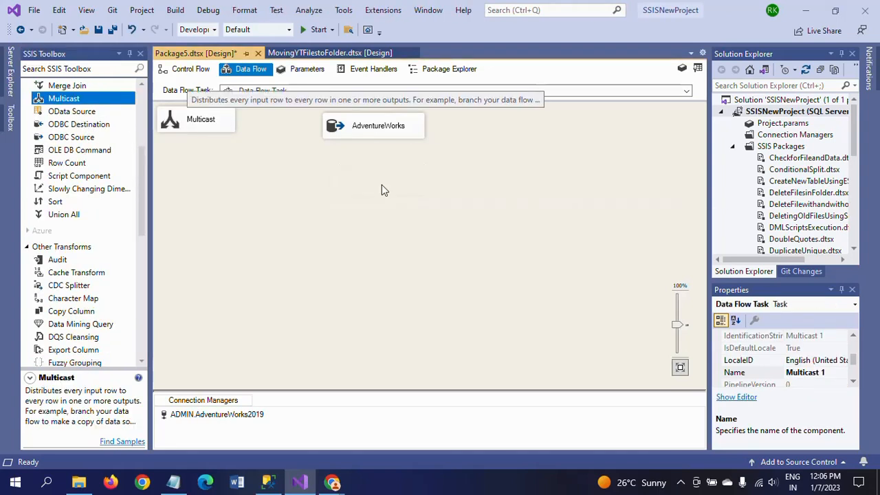
{"action": "left_click_drag", "start_coordinate": [204, 124], "coordinate": [381, 185]}
{"action": "left_click", "coordinate": [451, 256]}
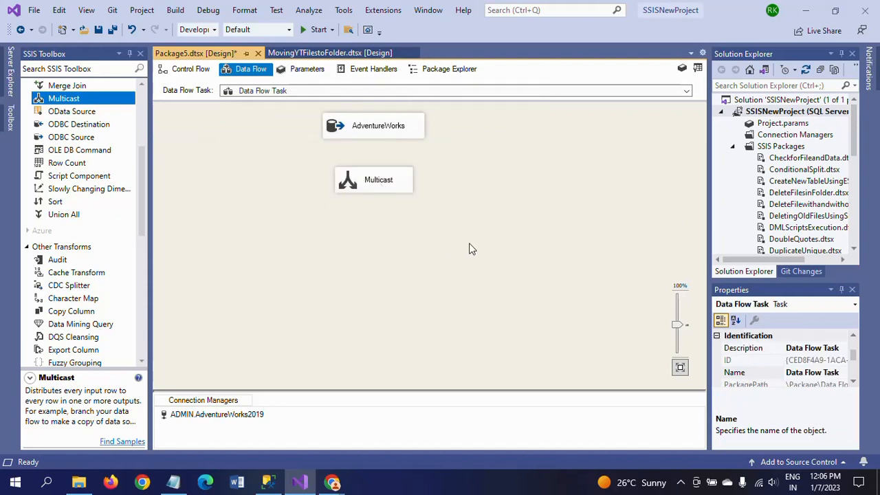
{"action": "left_click", "coordinate": [388, 189]}
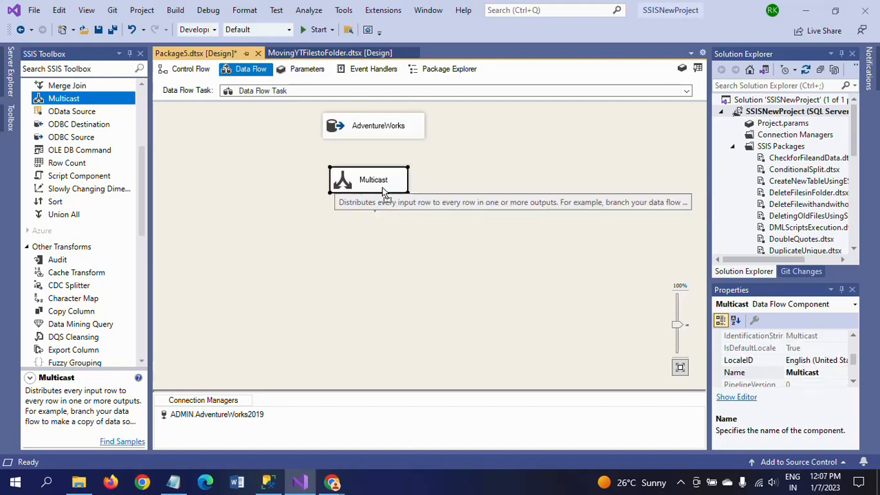
- Connect the regular data output of the AdventureWorks source to the Multicast transformation
{"action": "left_click", "coordinate": [399, 126]}
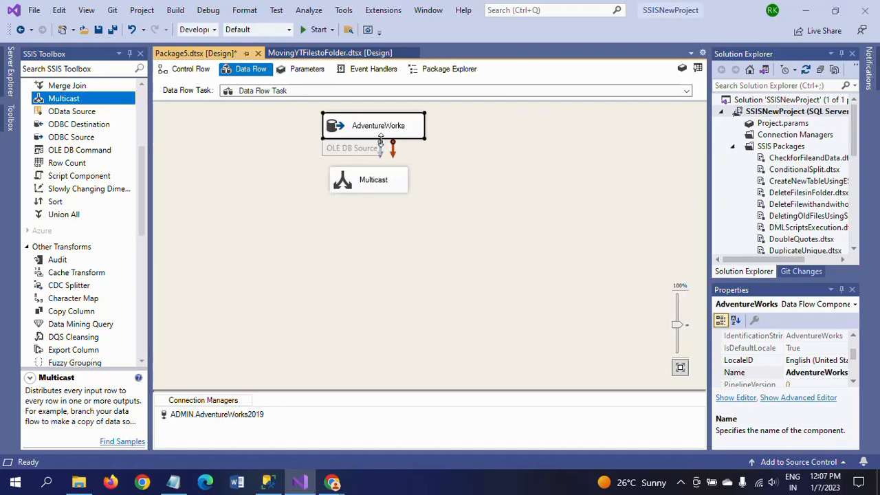
{"action": "left_click_drag", "start_coordinate": [380, 157], "coordinate": [370, 182]}
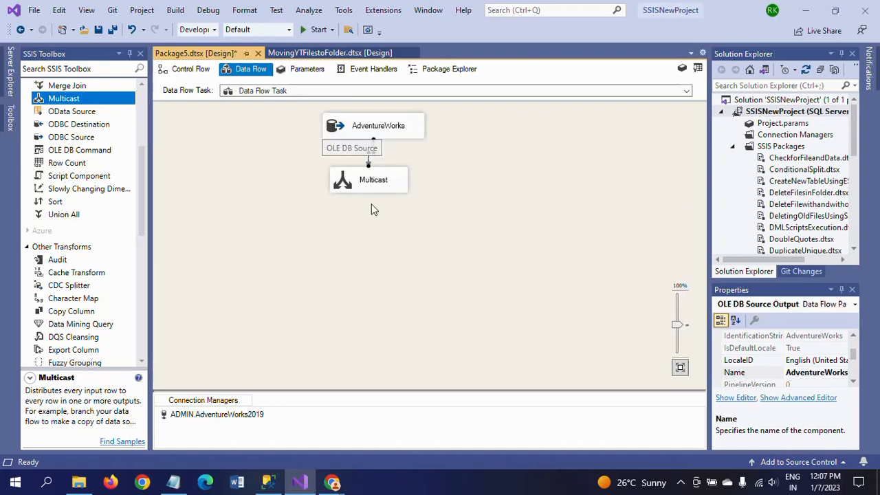
{"action": "left_click", "coordinate": [364, 227]}
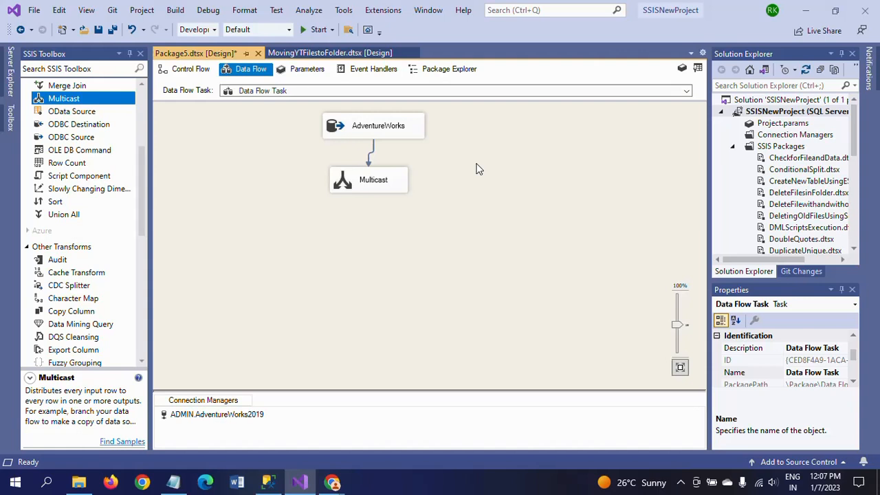
- Add one Excel Destination and two Flat File Destinations in a row below the Multicast
{"action": "left_click", "coordinate": [372, 183]}
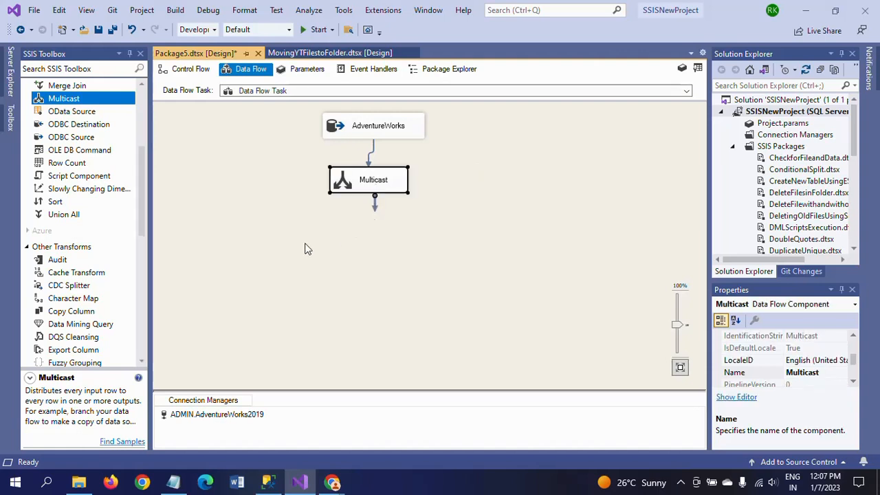
{"action": "left_click", "coordinate": [311, 276]}
{"action": "scroll", "coordinate": [136, 363], "scroll_direction": "down", "scroll_amount": 10}
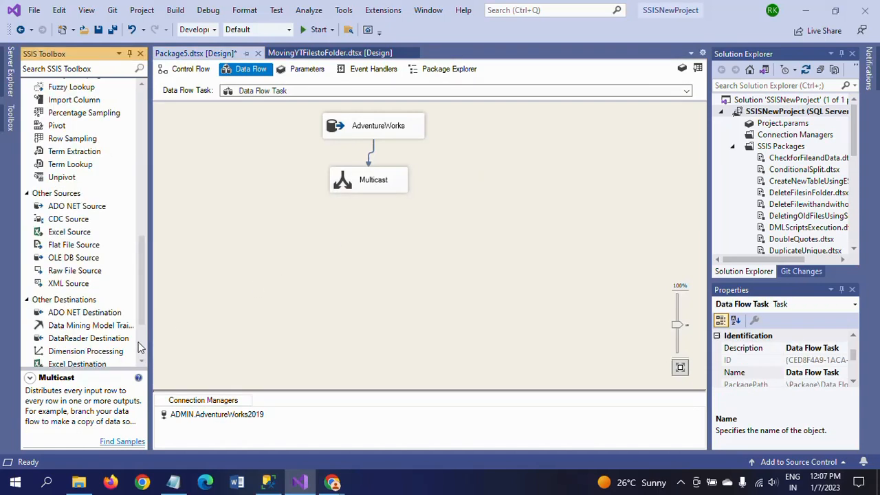
{"action": "left_click", "coordinate": [74, 268]}
{"action": "left_click_drag", "start_coordinate": [74, 272], "coordinate": [230, 241]}
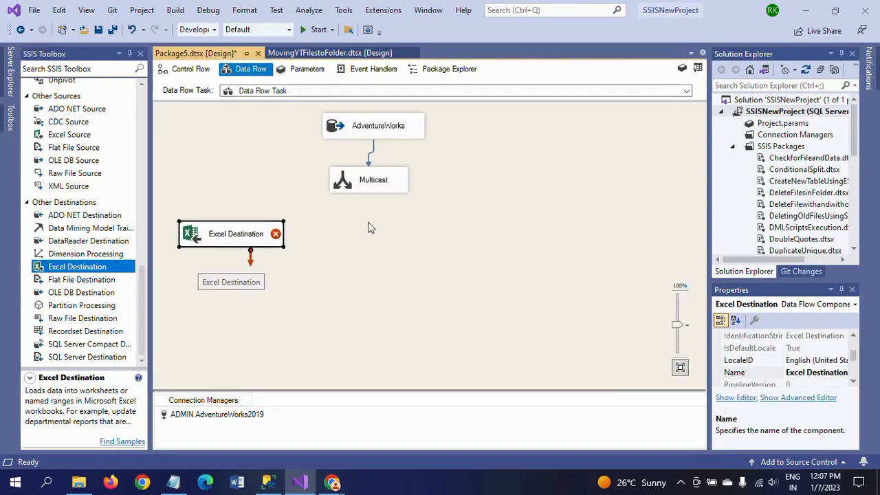
{"action": "left_click_drag", "start_coordinate": [70, 283], "coordinate": [348, 238]}
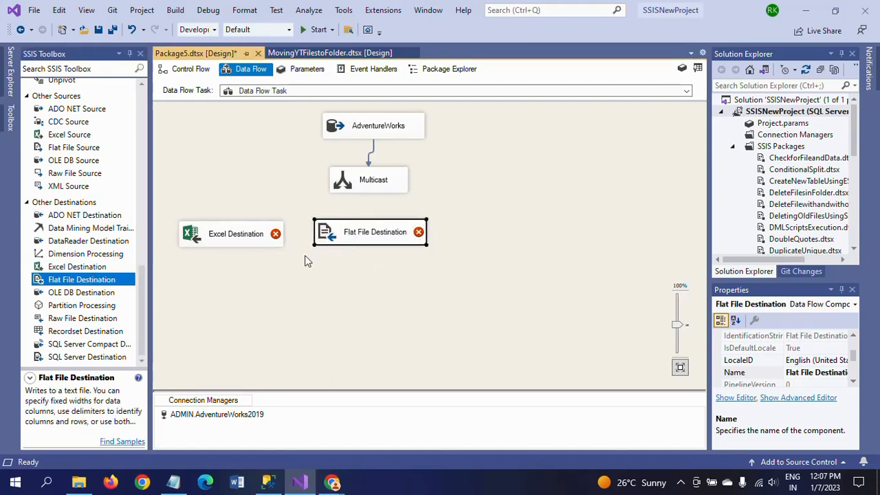
{"action": "left_click_drag", "start_coordinate": [96, 282], "coordinate": [485, 238]}
- Rename the first Flat File Destination, next to the Excel Destination, to Text
{"action": "left_click", "coordinate": [369, 236]}
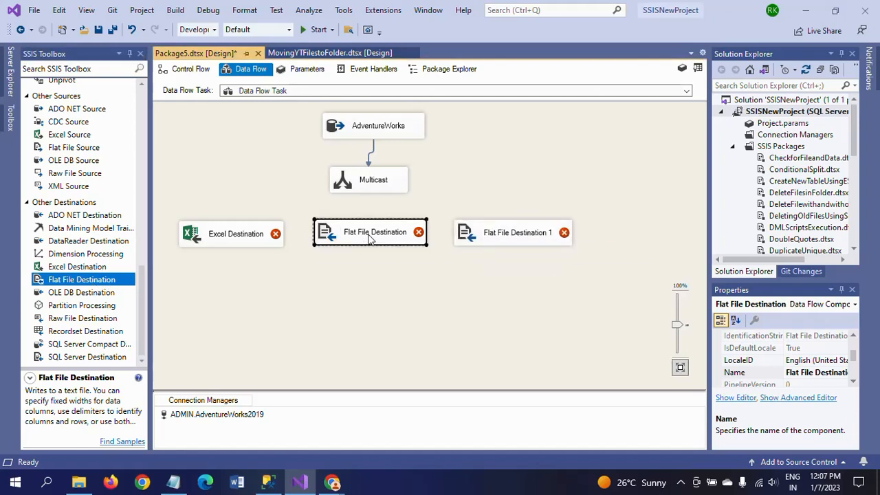
{"action": "left_click_drag", "start_coordinate": [368, 236], "coordinate": [366, 239]}
{"action": "left_click", "coordinate": [366, 239]}
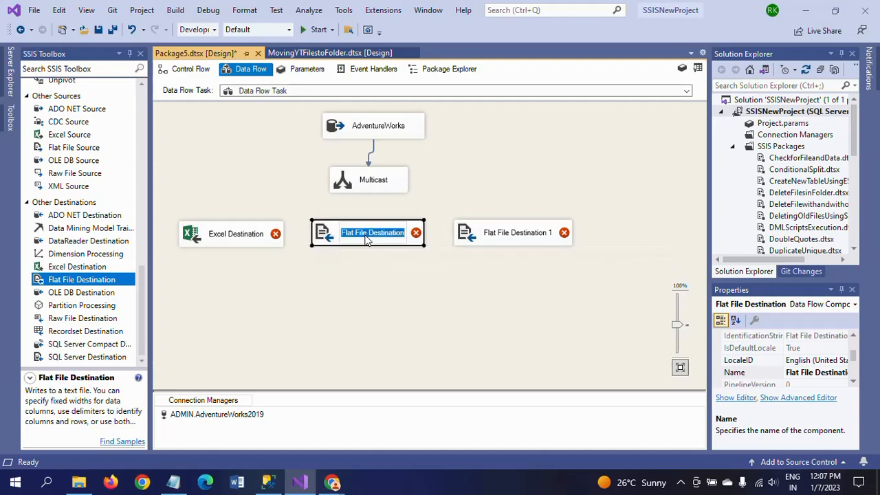
{"action": "type", "text": "Text"}
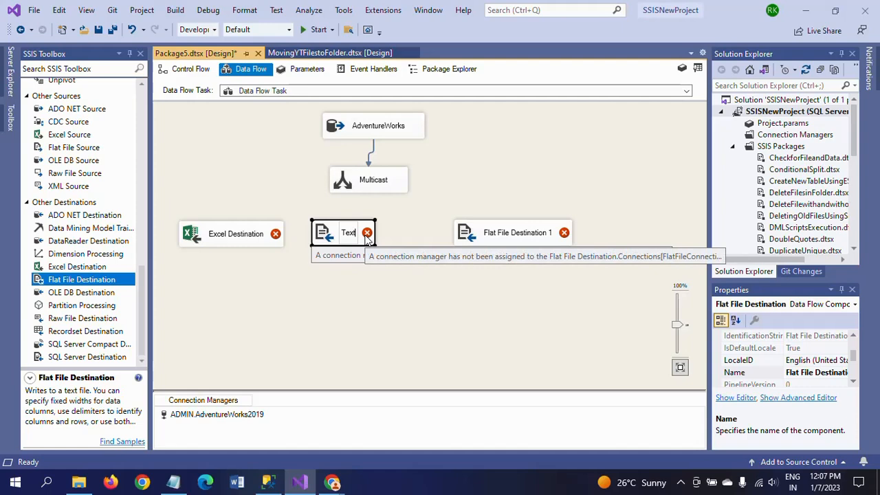
{"action": "left_click", "coordinate": [371, 334]}
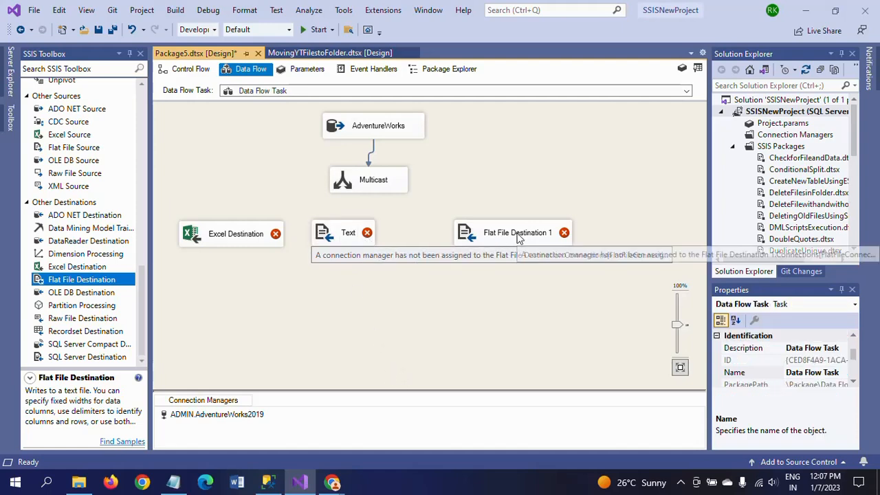
- Move the second Flat File Destination closer to the Text destination and rename it CSV
{"action": "left_click_drag", "start_coordinate": [515, 232], "coordinate": [480, 238]}
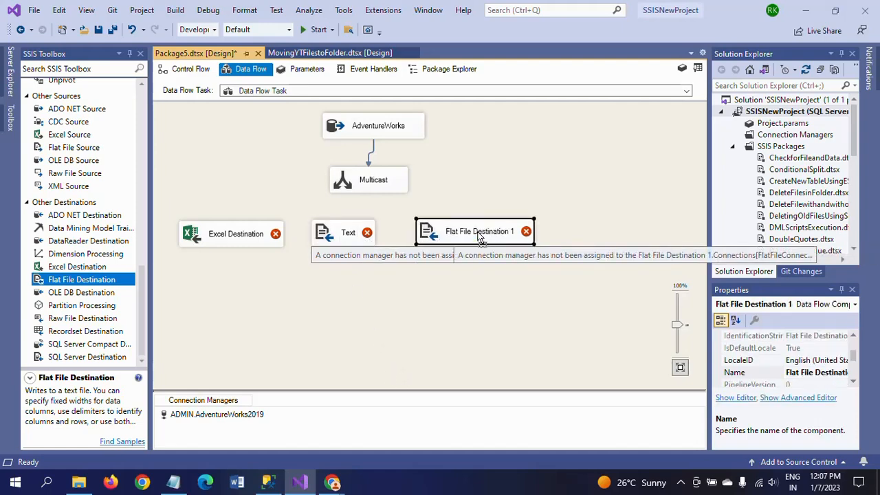
{"action": "left_click", "coordinate": [479, 234]}
{"action": "type", "text": "CSV"}
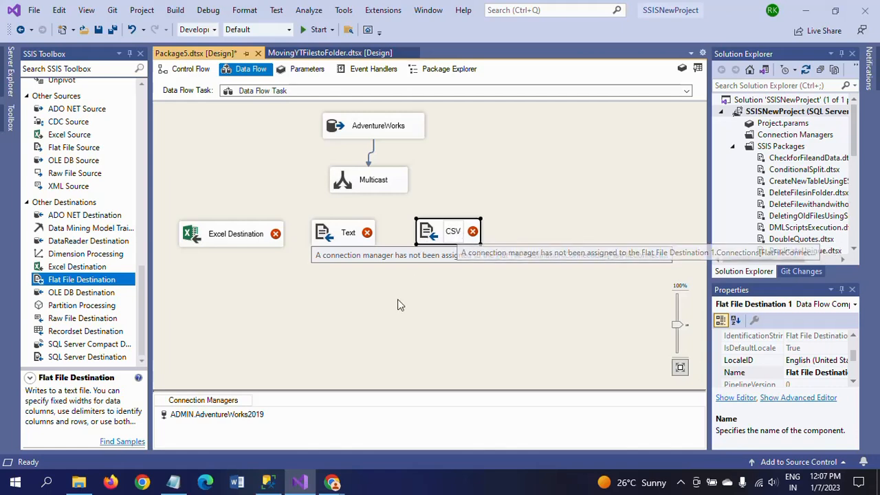
{"action": "left_click", "coordinate": [365, 331]}
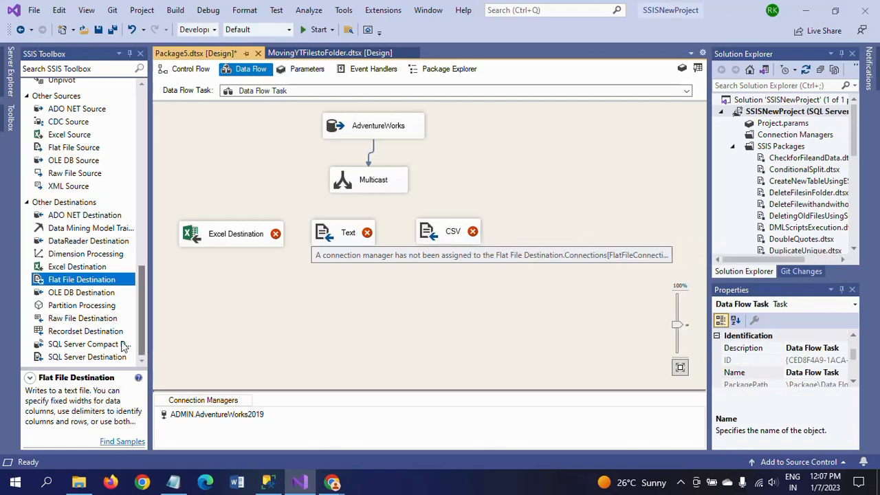
- Add an OLE DB Destination beside the CSV destination and rename it Sample
{"action": "left_click", "coordinate": [86, 294]}
{"action": "left_click_drag", "start_coordinate": [86, 296], "coordinate": [536, 225]}
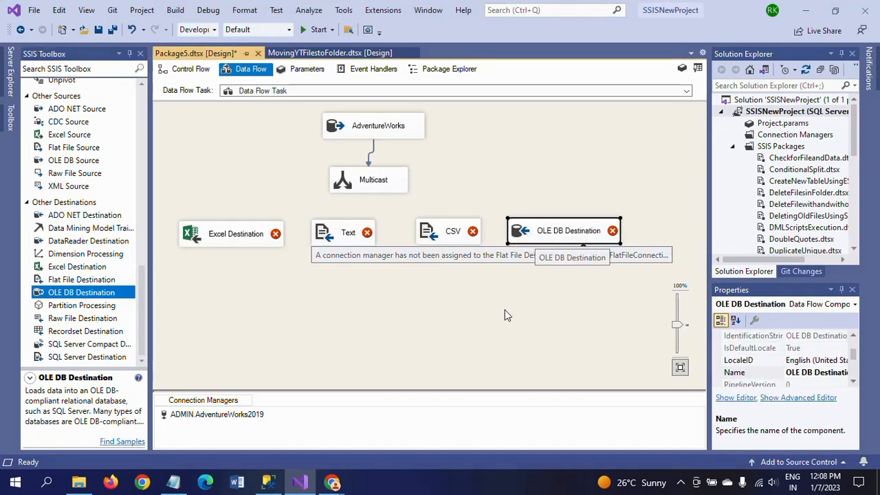
{"action": "left_click", "coordinate": [505, 310]}
{"action": "left_click", "coordinate": [561, 237]}
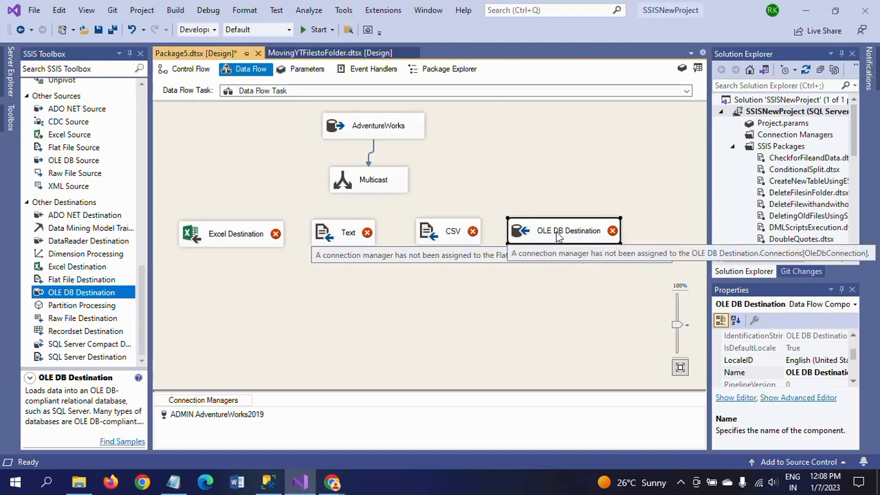
{"action": "left_click", "coordinate": [558, 234]}
{"action": "type", "text": "Sample"}
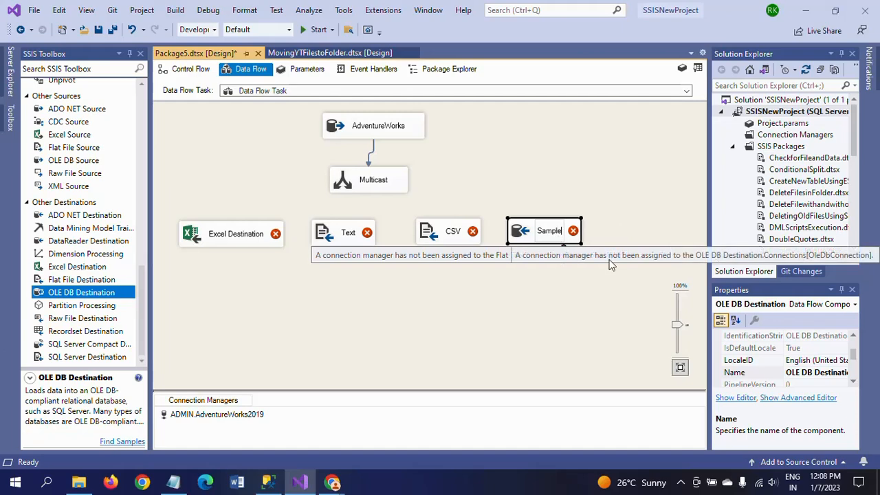
{"action": "left_click", "coordinate": [545, 328]}
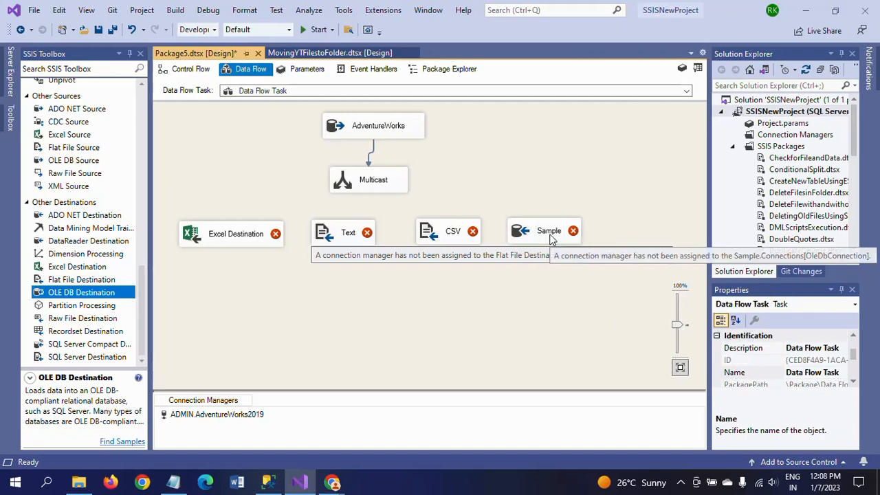
{"action": "left_click", "coordinate": [359, 238]}
{"action": "left_click", "coordinate": [523, 146]}
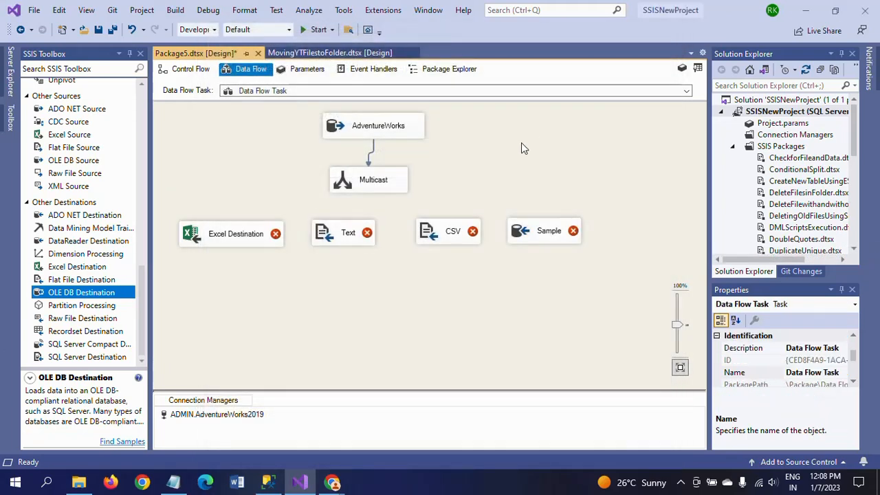
- Connect Multicast outputs to the Excel Destination and the Text destination
{"action": "left_click", "coordinate": [368, 182]}
{"action": "left_click_drag", "start_coordinate": [369, 198], "coordinate": [206, 234]}
{"action": "left_click", "coordinate": [362, 187]}
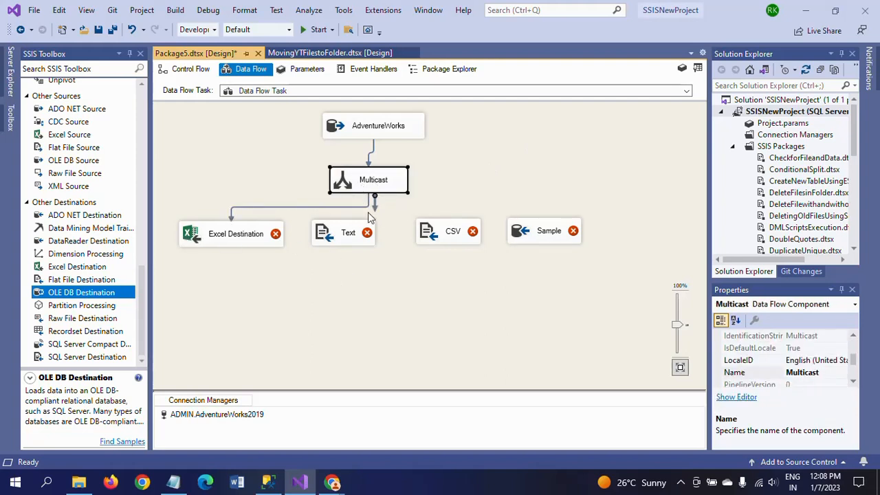
{"action": "left_click_drag", "start_coordinate": [350, 220], "coordinate": [435, 229]}
{"action": "left_click", "coordinate": [341, 292]}
- Connect two further Multicast outputs to the CSV destination and the Sample destination
{"action": "left_click", "coordinate": [375, 187]}
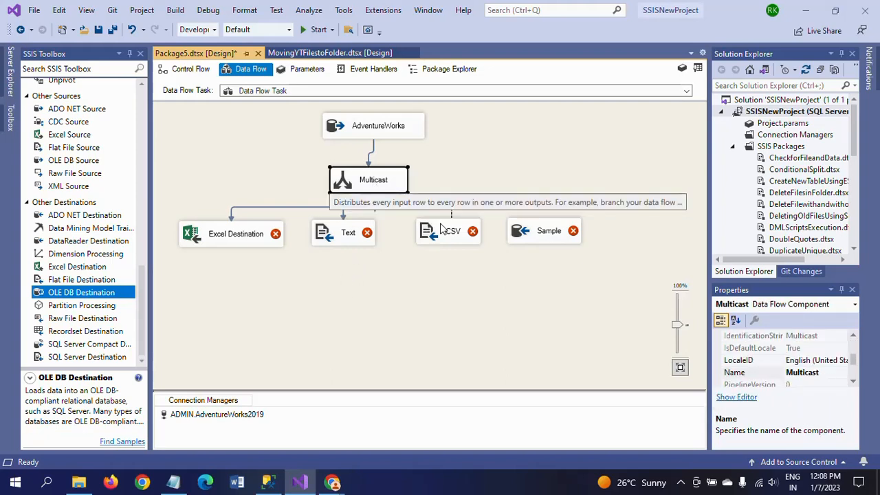
{"action": "left_click", "coordinate": [423, 265]}
{"action": "left_click", "coordinate": [372, 187]}
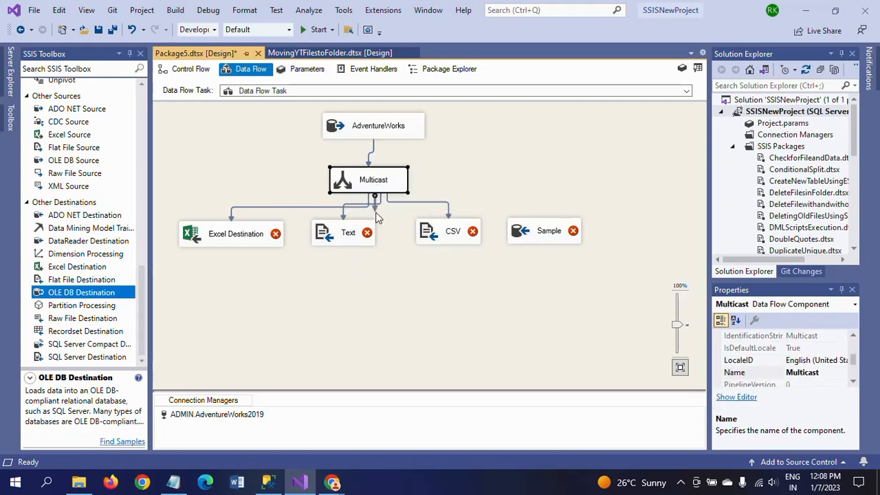
{"action": "left_click_drag", "start_coordinate": [376, 209], "coordinate": [543, 228]}
{"action": "left_click", "coordinate": [489, 328]}
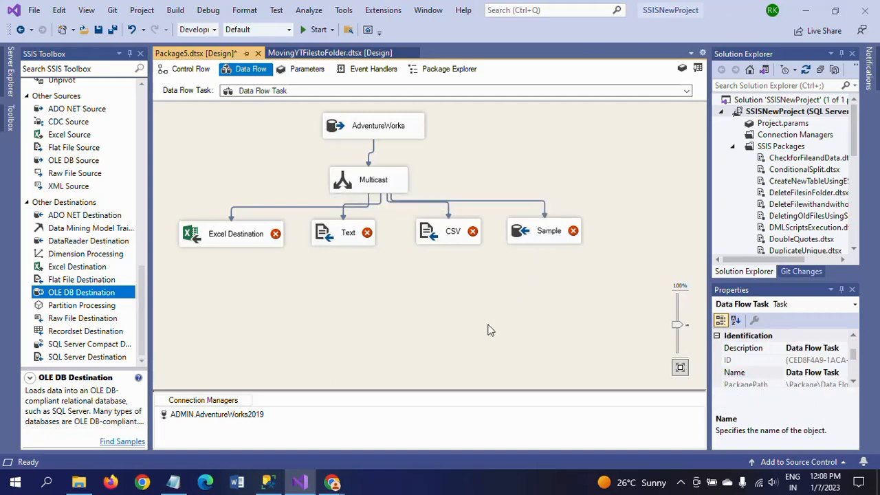
- Create a new connection manager for the Excel Destination using D:\Files\Target\StateProvince.xlsx, Microsoft Excel 2007-2010, with column names in the first row
{"action": "double_click", "coordinate": [226, 241]}
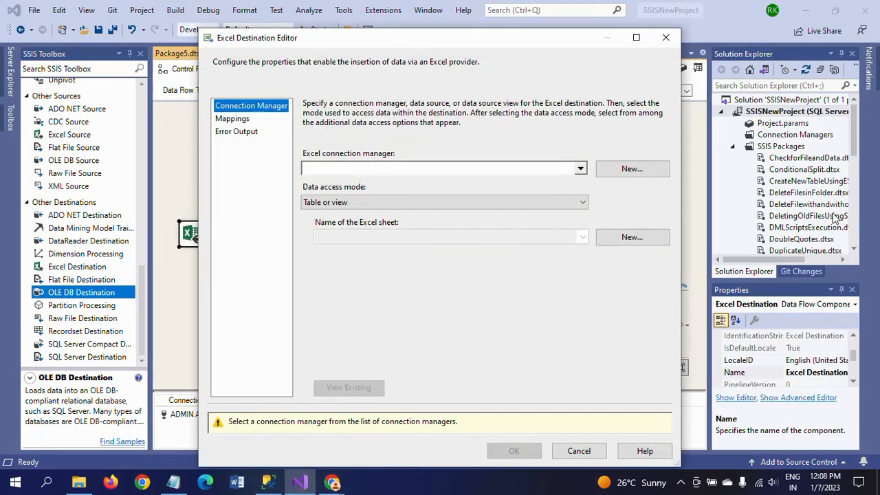
{"action": "left_click", "coordinate": [633, 170]}
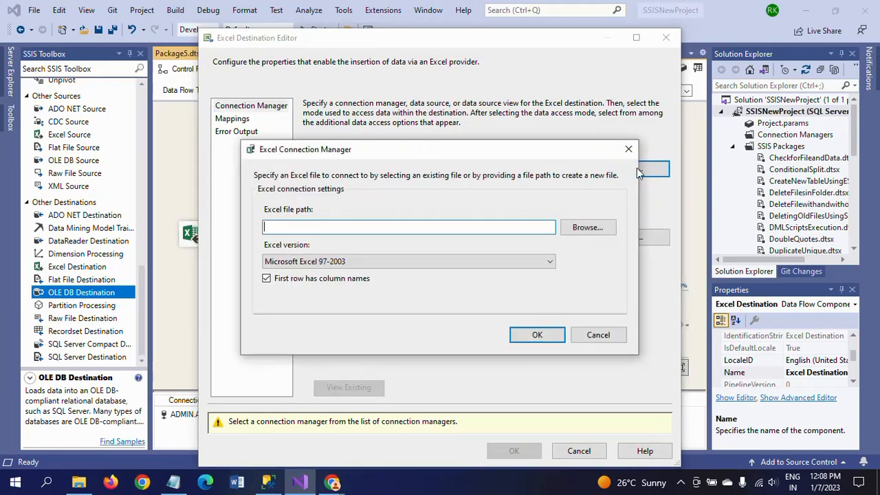
{"action": "left_click", "coordinate": [587, 228]}
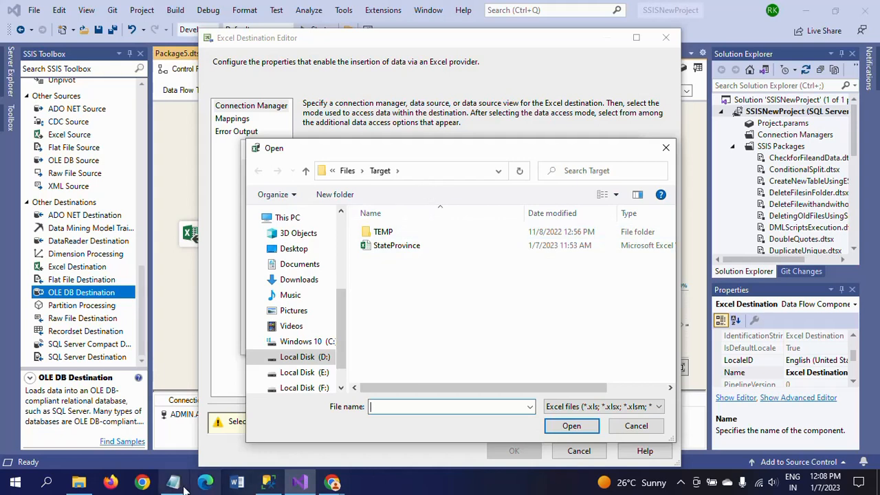
{"action": "left_click", "coordinate": [79, 483]}
{"action": "left_click", "coordinate": [271, 104]}
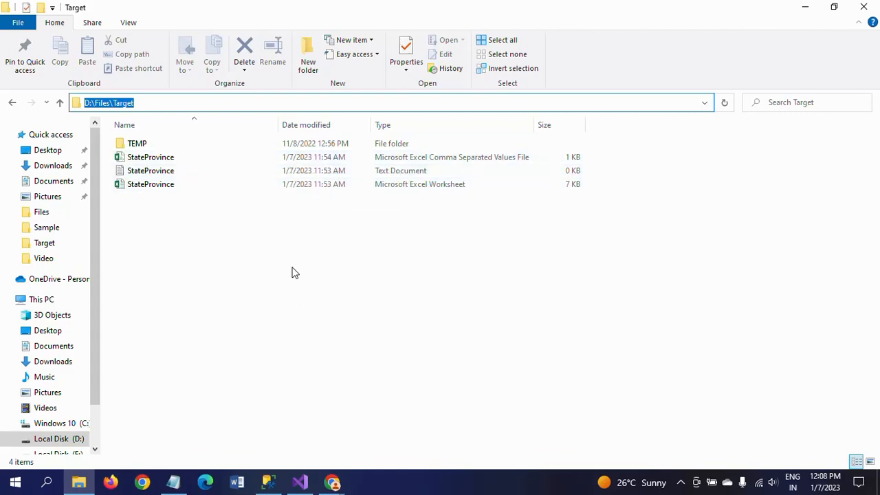
{"action": "key", "text": "alt+Tab"}
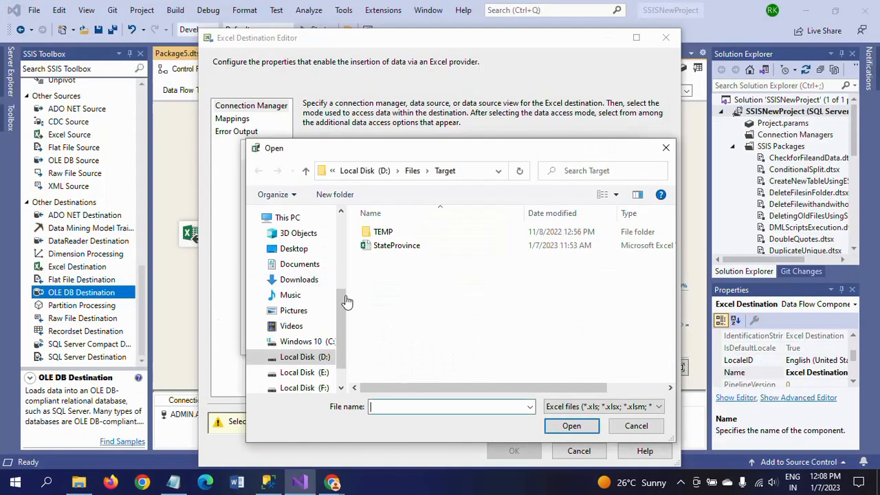
{"action": "left_click", "coordinate": [406, 249]}
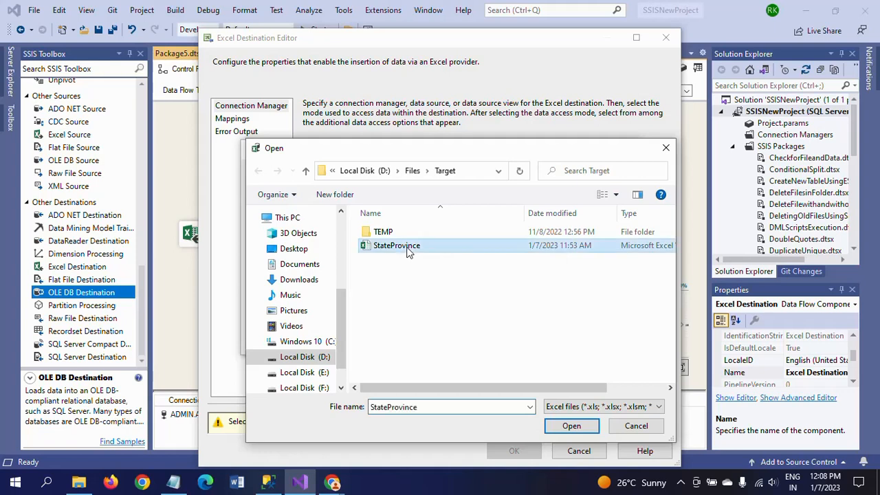
{"action": "left_click", "coordinate": [571, 427]}
{"action": "left_click", "coordinate": [264, 278]}
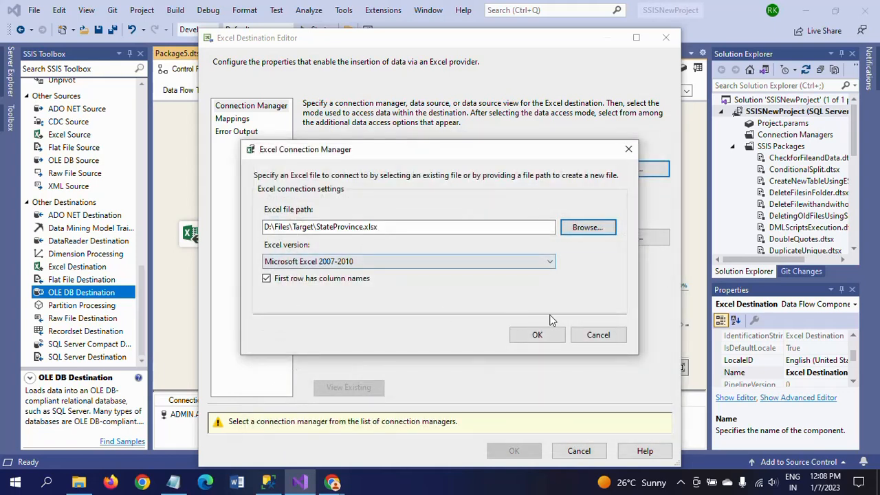
{"action": "left_click", "coordinate": [536, 335]}
- Create a new Excel sheet for the destination, changing the table name in the CREATE TABLE statement to StateProvince
{"action": "left_click", "coordinate": [631, 237]}
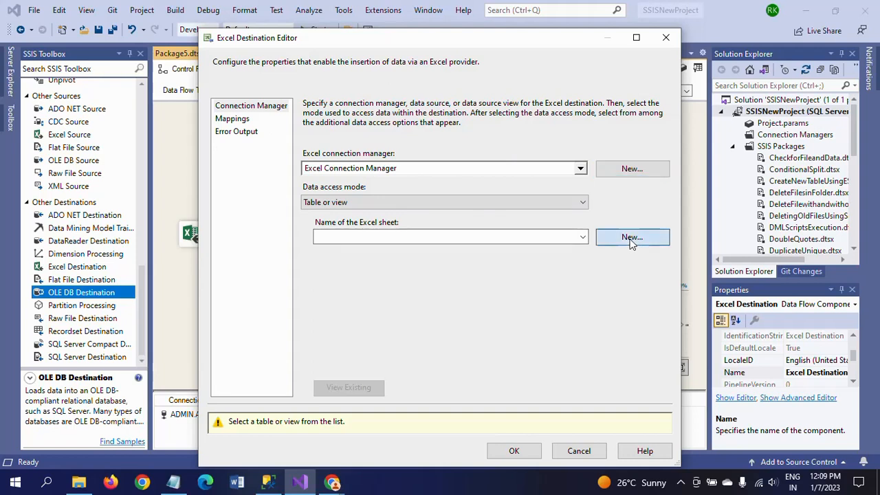
{"action": "left_click", "coordinate": [550, 291]}
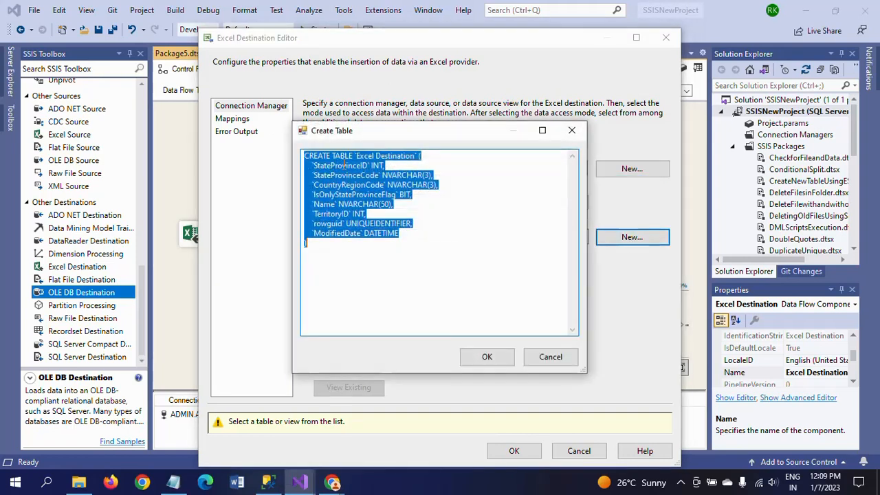
{"action": "left_click", "coordinate": [357, 157]}
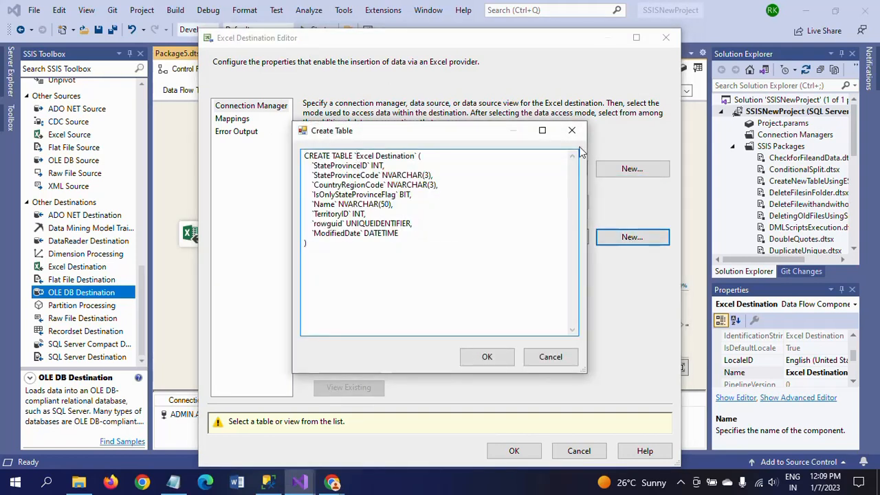
{"action": "key", "text": "shift+Right"}
{"action": "key", "text": "shift+Right"}
{"action": "key", "text": "shift+Right"}
{"action": "key", "text": "shift+Right"}
{"action": "key", "text": "shift+Right"}
{"action": "key", "text": "shift+Right"}
{"action": "key", "text": "shift+Right"}
{"action": "key", "text": "shift+Right"}
{"action": "key", "text": "shift+Right"}
{"action": "key", "text": "shift+Right"}
{"action": "key", "text": "shift+Right"}
{"action": "key", "text": "shift+Right"}
{"action": "key", "text": "shift+Right"}
{"action": "key", "text": "shift+Right"}
{"action": "key", "text": "shift+Right"}
{"action": "key", "text": "shift+Right"}
{"action": "key", "text": "shift+Right"}
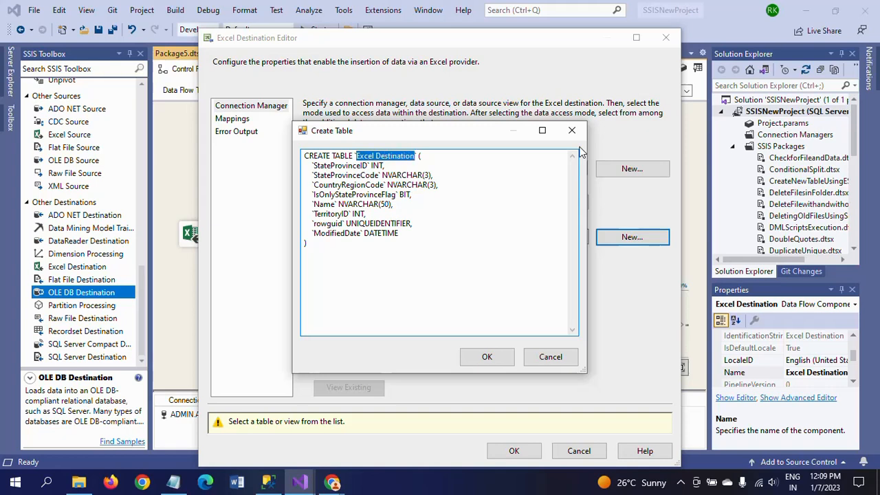
{"action": "type", "text": "S"}
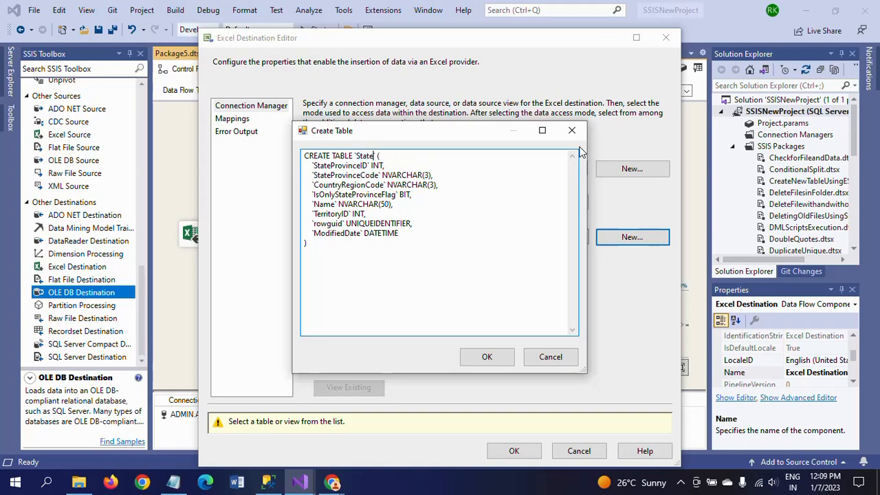
{"action": "type", "text": "tateProvi"}
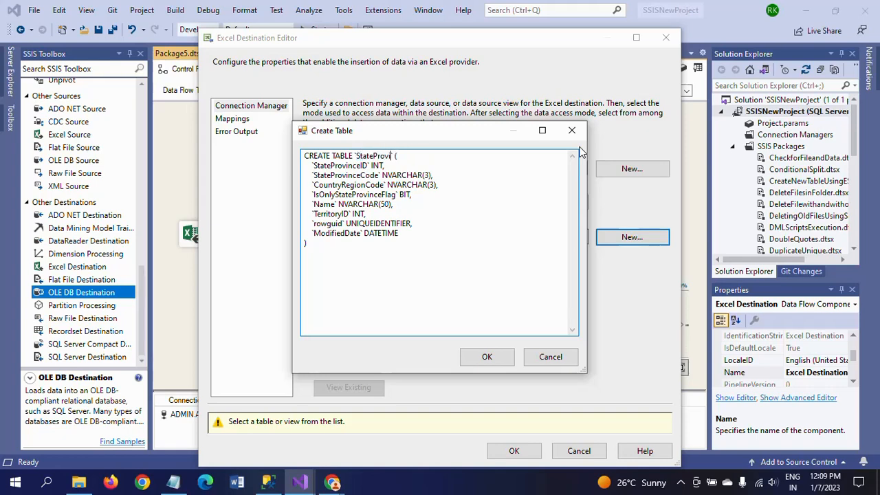
{"action": "type", "text": "nce"}
{"action": "left_click", "coordinate": [461, 288]}
{"action": "left_click", "coordinate": [486, 361]}
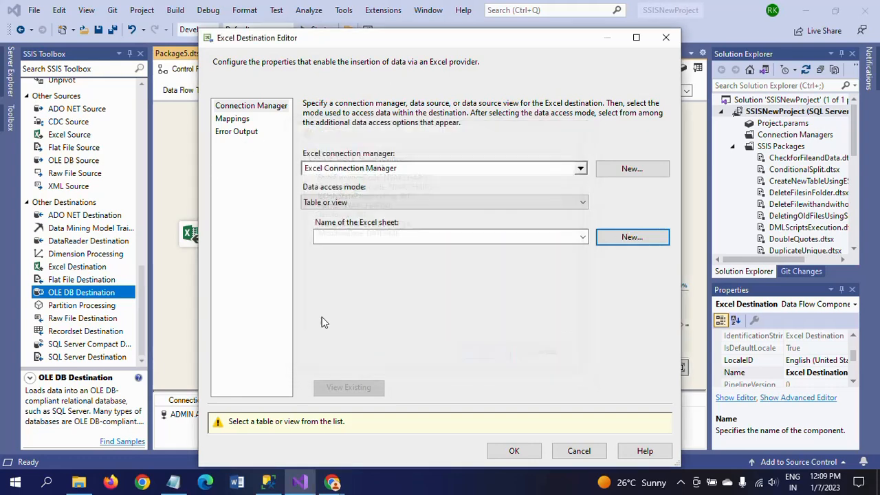
- Select StateProvince$ as the Excel sheet of the destination and show its column mappings
{"action": "left_click", "coordinate": [623, 278]}
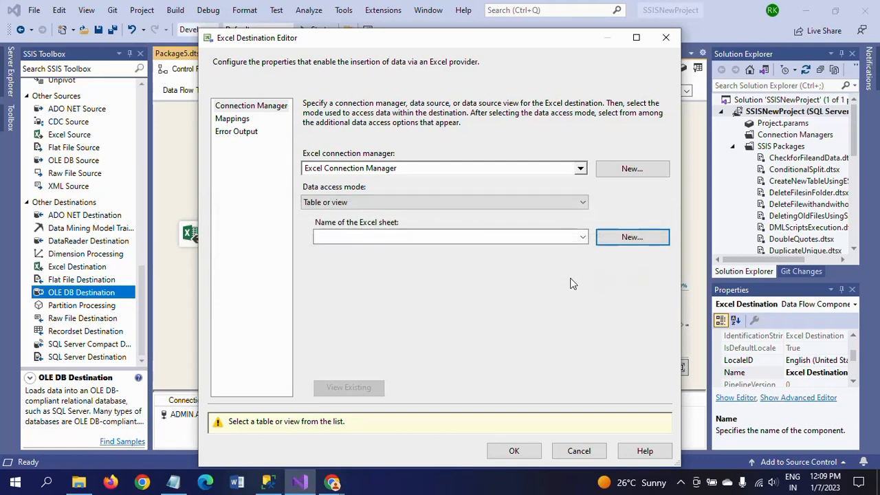
{"action": "left_click", "coordinate": [583, 238]}
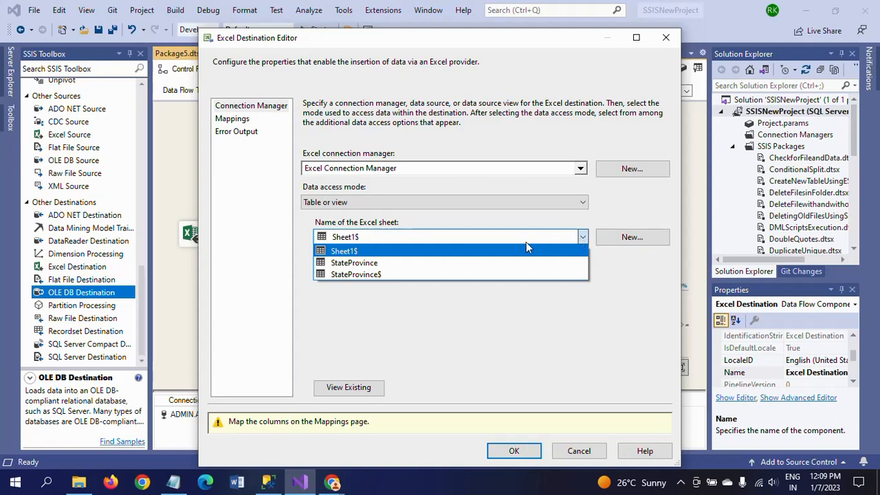
{"action": "left_click", "coordinate": [406, 273]}
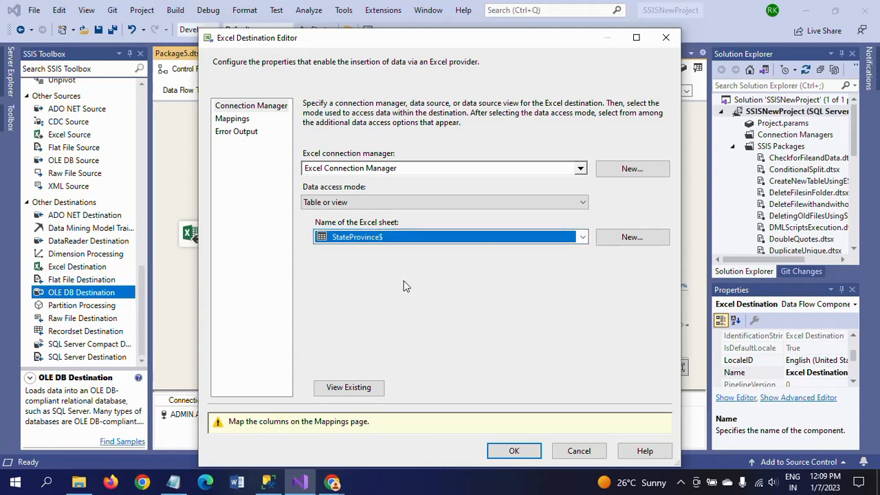
{"action": "left_click", "coordinate": [233, 121]}
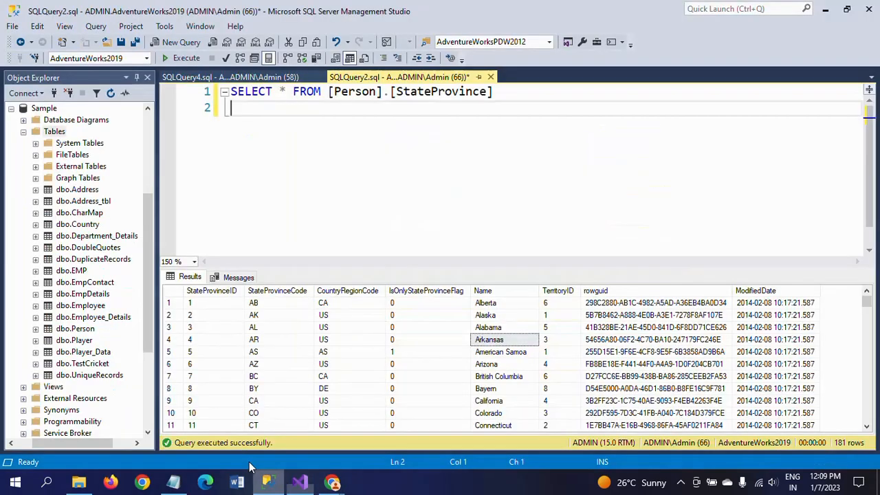
- Check the StateProvince query results in SQL Server Management Studio against the Excel destination's column mappings in Visual Studio and accept the mappings
{"action": "left_click", "coordinate": [269, 482]}
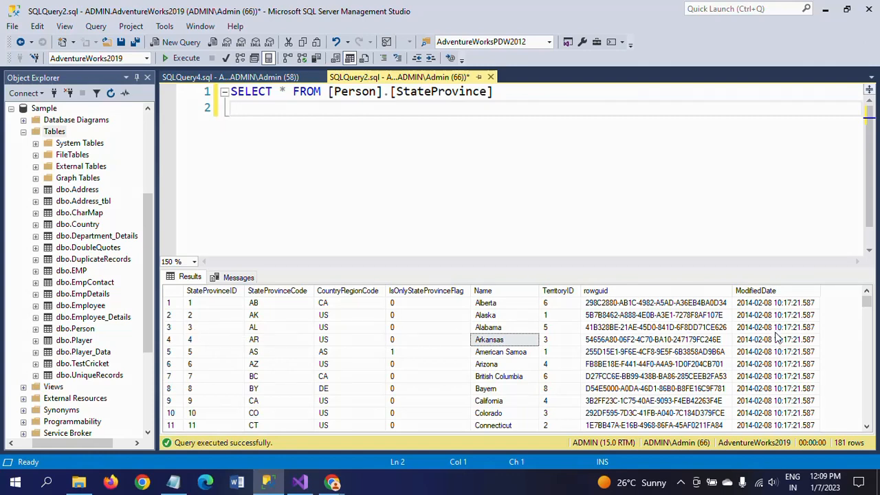
{"action": "left_click", "coordinate": [208, 314]}
{"action": "left_click", "coordinate": [777, 329]}
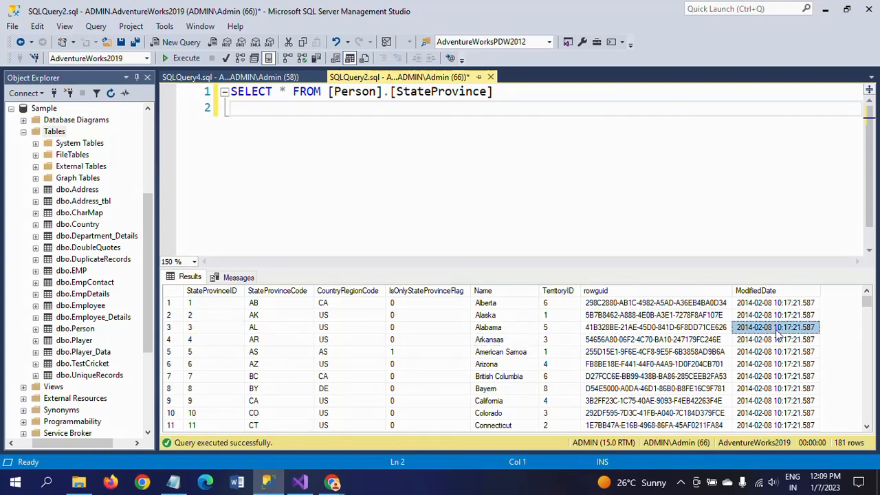
{"action": "key", "text": "alt+Tab"}
{"action": "left_click", "coordinate": [348, 275]}
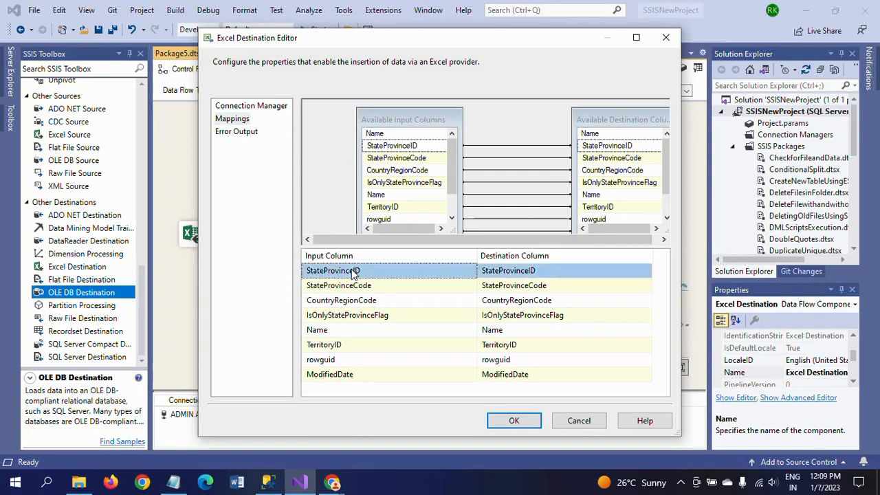
{"action": "left_click", "coordinate": [336, 377]}
{"action": "left_click", "coordinate": [513, 420]}
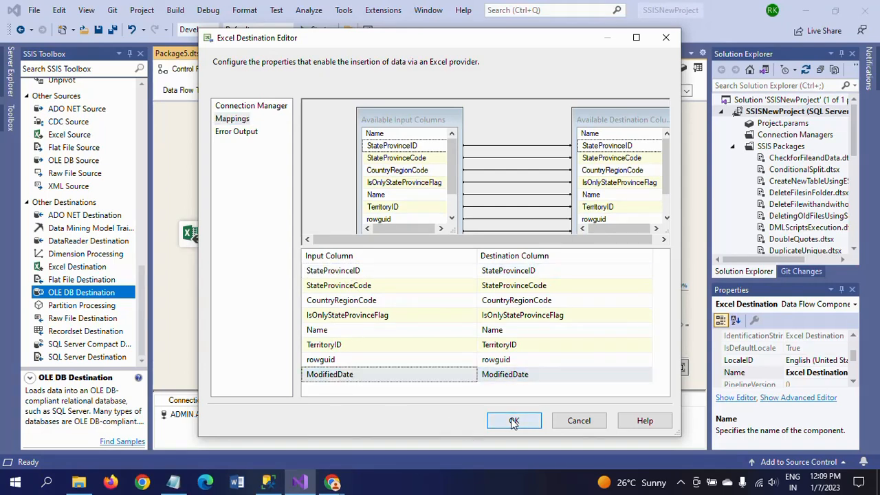
{"action": "left_click", "coordinate": [351, 260]}
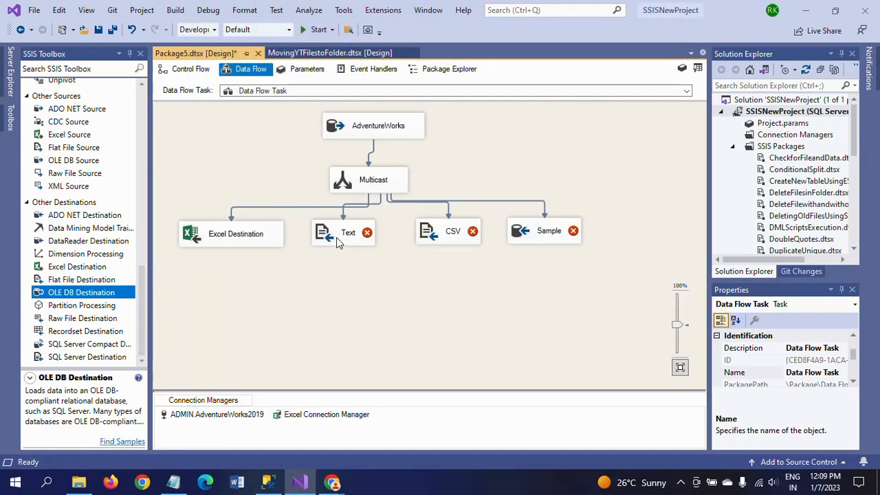
- Move the Text, Excel, CSV and Sample destinations slightly lower beneath the Multicast on the data flow canvas
{"action": "left_click_drag", "start_coordinate": [336, 238], "coordinate": [333, 249]}
{"action": "left_click_drag", "start_coordinate": [240, 243], "coordinate": [235, 253]}
{"action": "left_click_drag", "start_coordinate": [448, 233], "coordinate": [445, 248]}
{"action": "left_click_drag", "start_coordinate": [540, 237], "coordinate": [543, 255]}
{"action": "left_click", "coordinate": [382, 321]}
- Start a new Delimited flat file connection manager for the Text destination, using D:\Files\Target\StateProvince.txt
{"action": "left_click", "coordinate": [321, 252]}
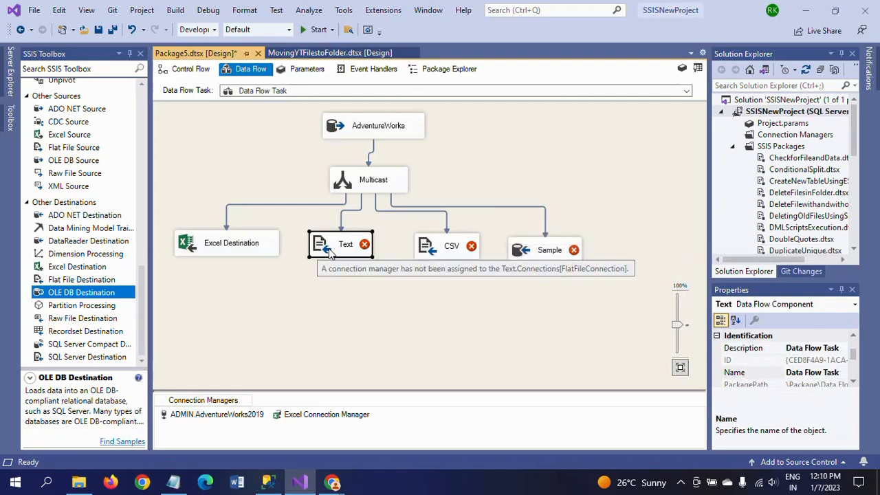
{"action": "double_click", "coordinate": [330, 252]}
{"action": "left_click", "coordinate": [628, 129]}
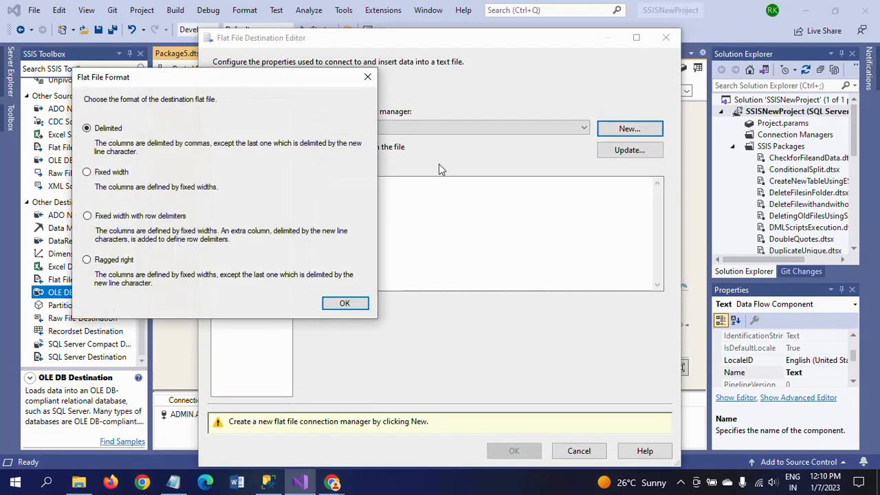
{"action": "left_click", "coordinate": [344, 304]}
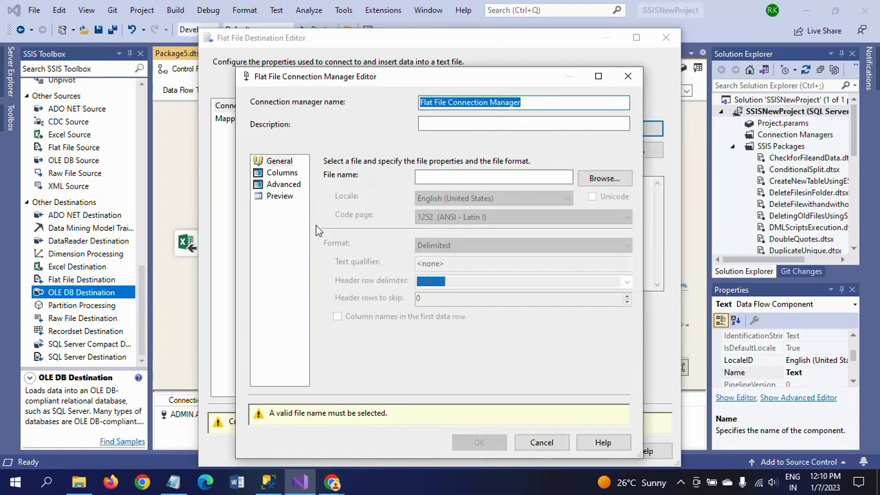
{"action": "left_click", "coordinate": [603, 180]}
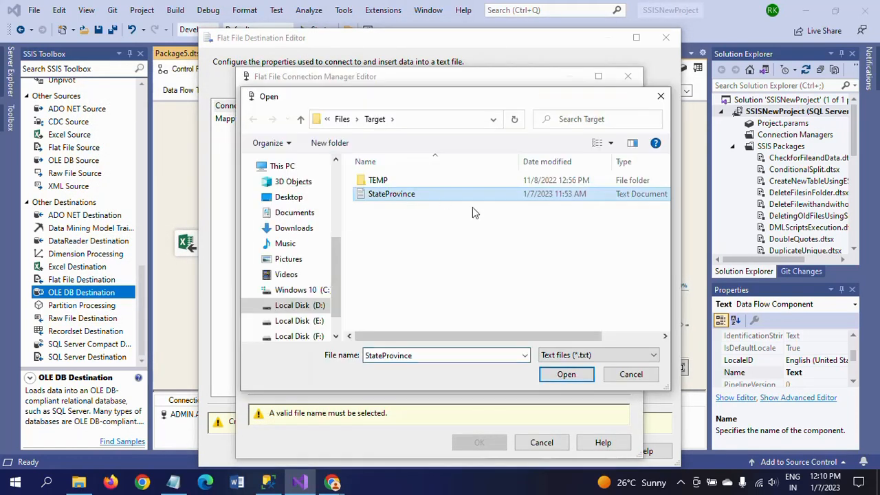
{"action": "left_click", "coordinate": [559, 374]}
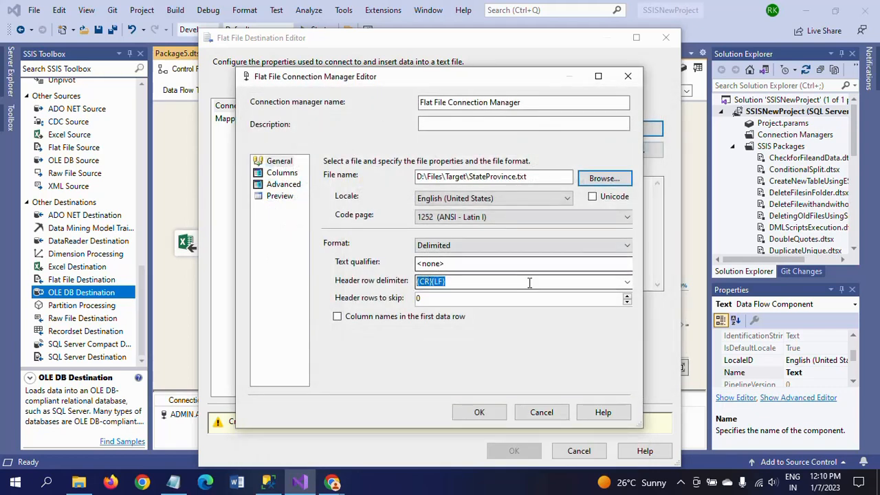
- Set the text file connection's column delimiter to Vertical Bar {|} and save the connection manager
{"action": "left_click", "coordinate": [281, 172]}
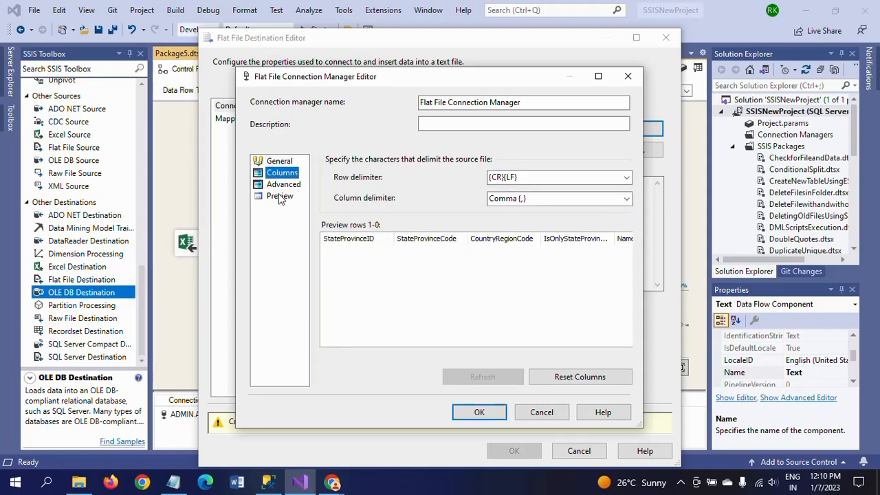
{"action": "left_click", "coordinate": [282, 185]}
{"action": "left_click", "coordinate": [281, 196]}
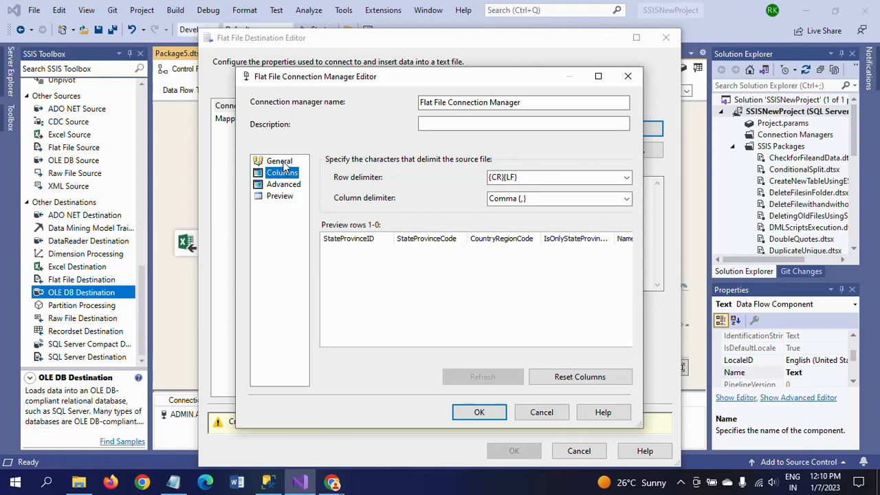
{"action": "left_click", "coordinate": [626, 198]}
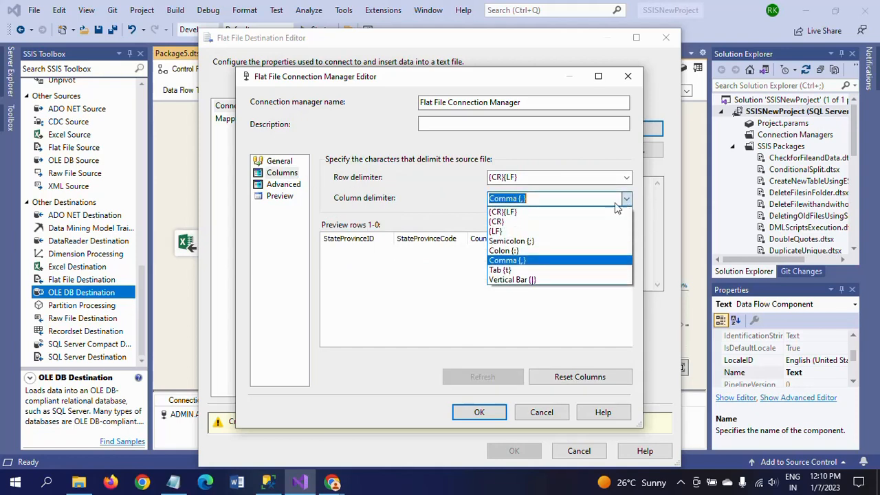
{"action": "left_click", "coordinate": [535, 280]}
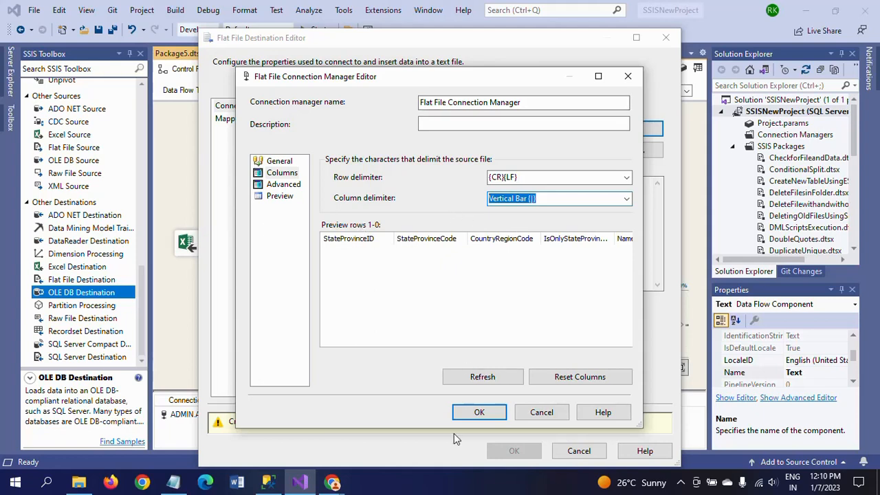
{"action": "left_click", "coordinate": [467, 415]}
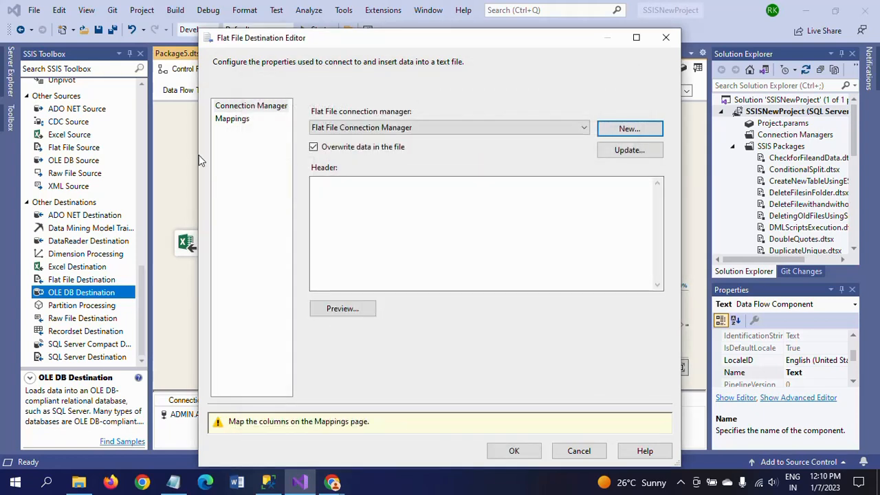
- Map the input columns to the Text destination's columns and save the destination
{"action": "left_click", "coordinate": [238, 121]}
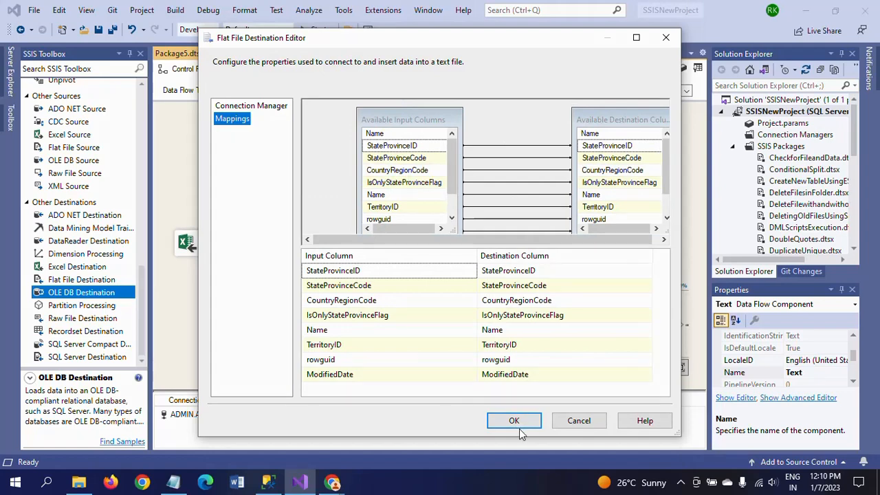
{"action": "left_click", "coordinate": [521, 427]}
{"action": "left_click", "coordinate": [346, 286]}
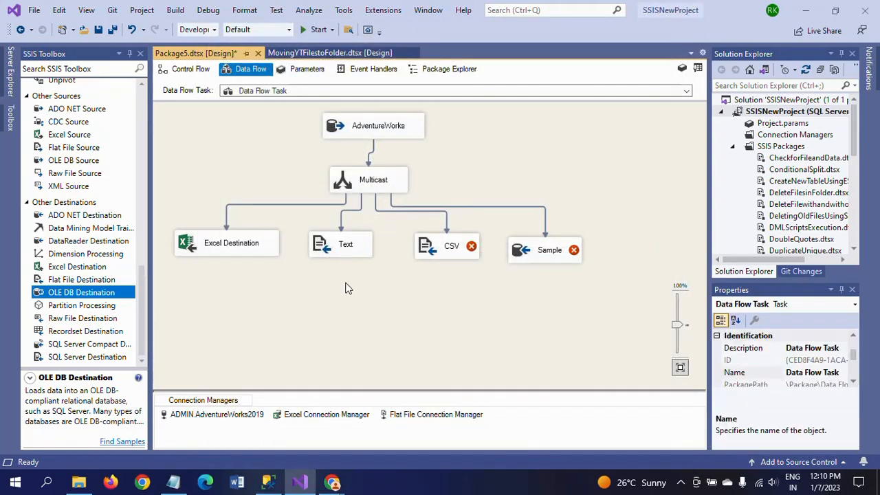
- Start a new Delimited flat file connection manager for the CSV destination, using the CSV file D:\Files\Target\StateProvince.csv
{"action": "left_click", "coordinate": [442, 253]}
{"action": "double_click", "coordinate": [443, 252]}
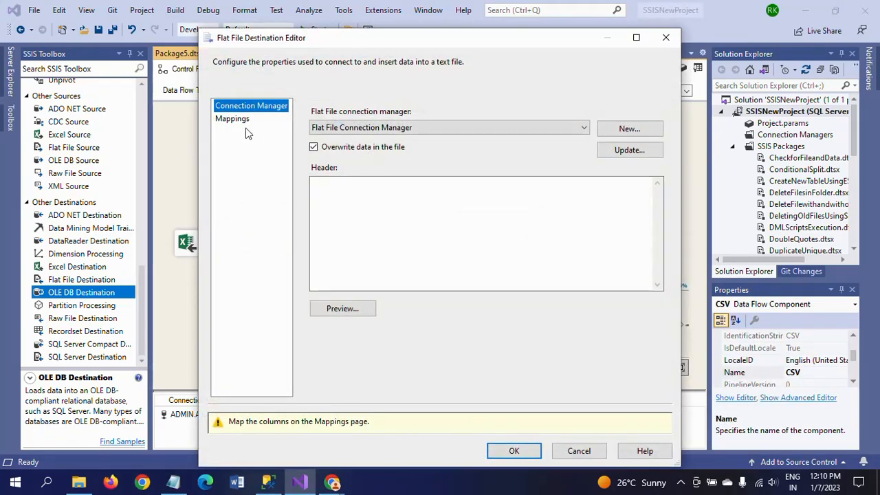
{"action": "left_click", "coordinate": [628, 128]}
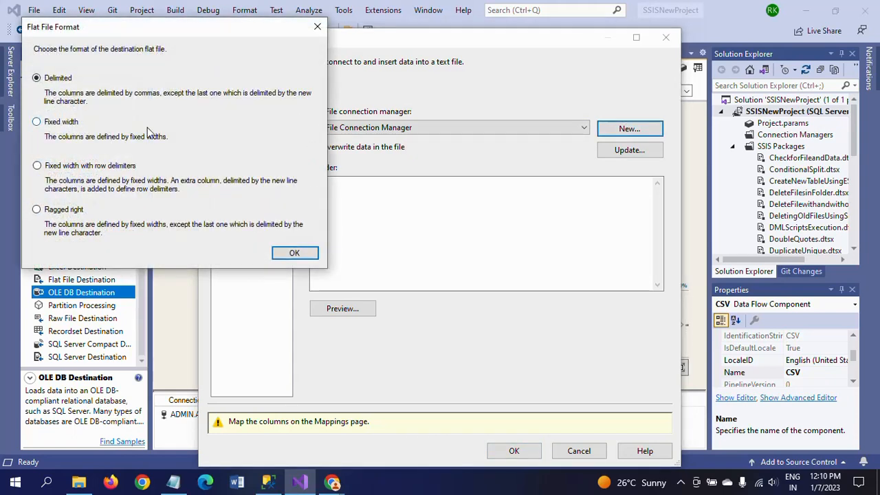
{"action": "left_click", "coordinate": [278, 252]}
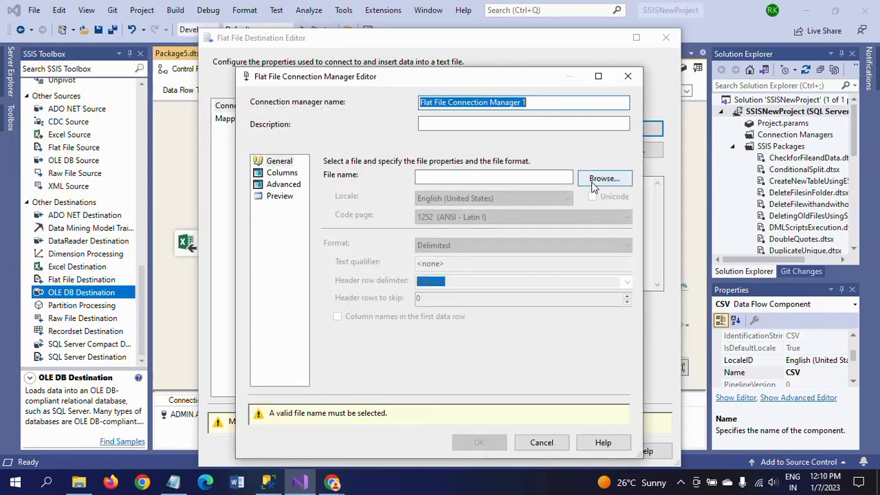
{"action": "left_click", "coordinate": [596, 182]}
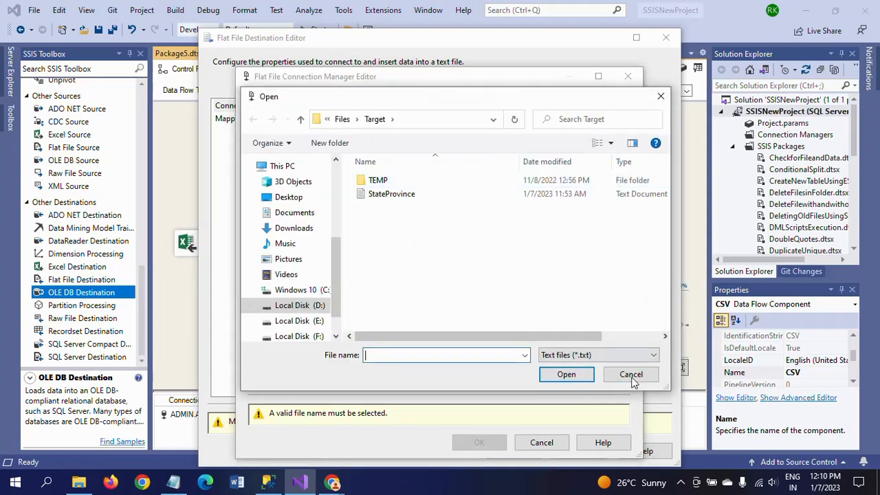
{"action": "left_click", "coordinate": [626, 356]}
{"action": "left_click", "coordinate": [612, 376]}
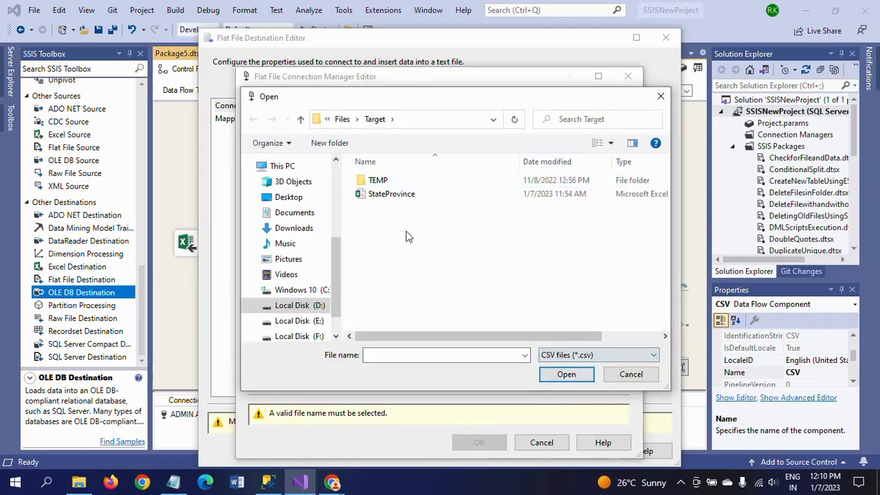
{"action": "left_click", "coordinate": [394, 196]}
{"action": "left_click", "coordinate": [554, 375]}
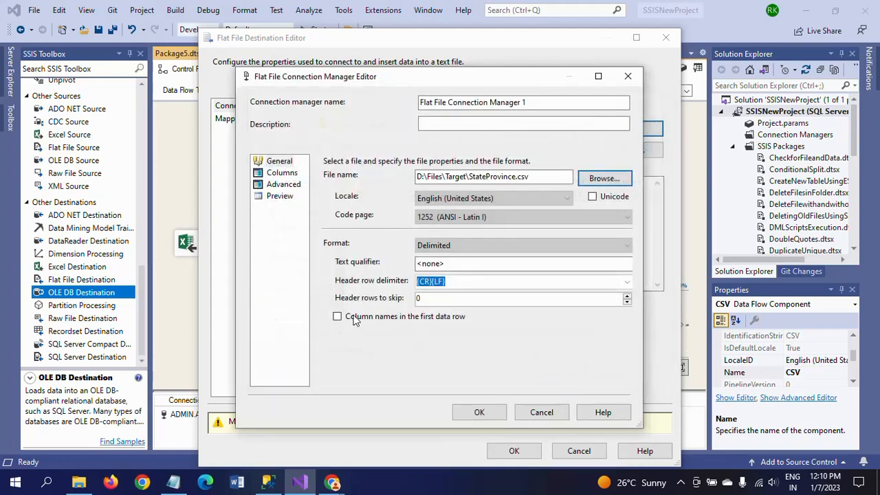
- Preview and save the CSV file connection, then map the CSV destination's columns and save the destination
{"action": "left_click", "coordinate": [282, 184]}
{"action": "left_click", "coordinate": [278, 196]}
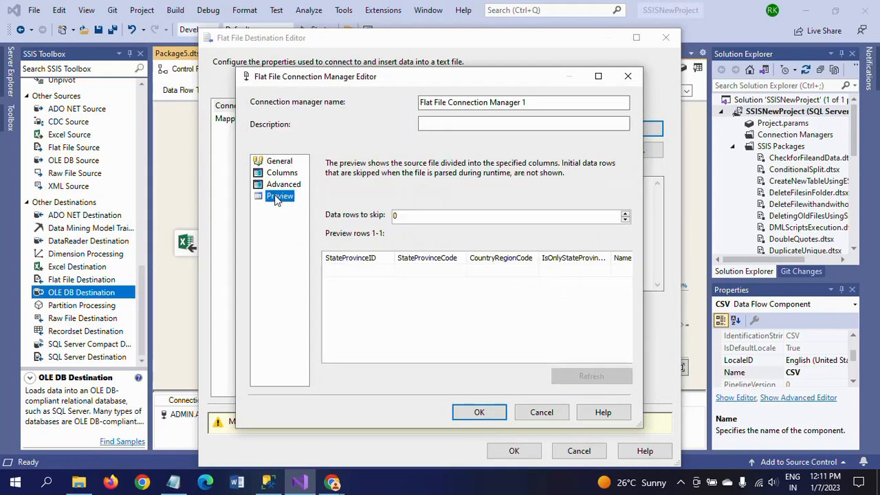
{"action": "left_click", "coordinate": [479, 413]}
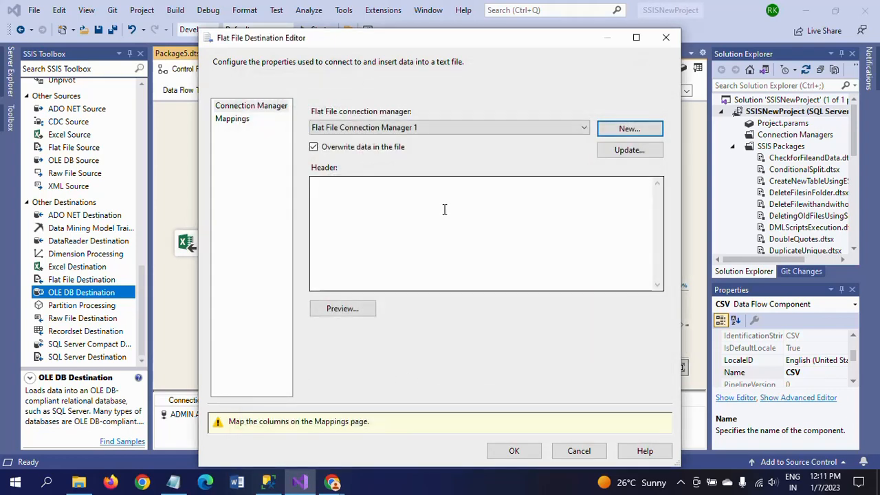
{"action": "left_click", "coordinate": [233, 119]}
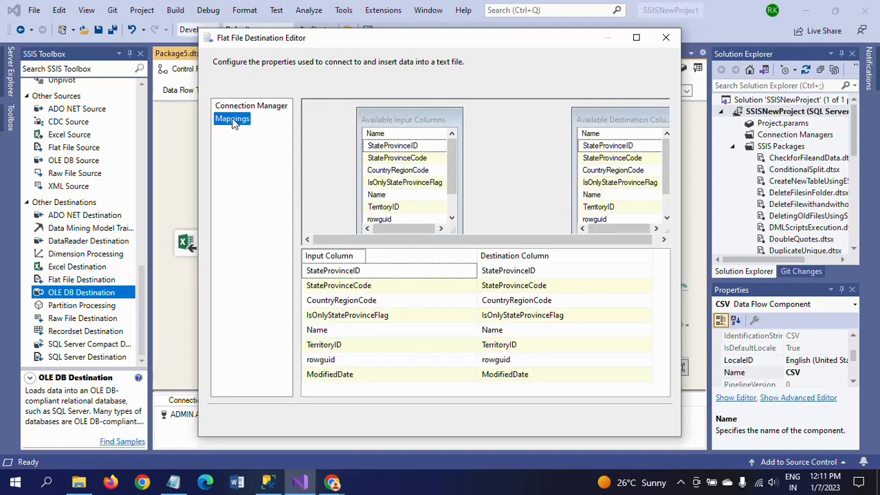
{"action": "left_click", "coordinate": [514, 420]}
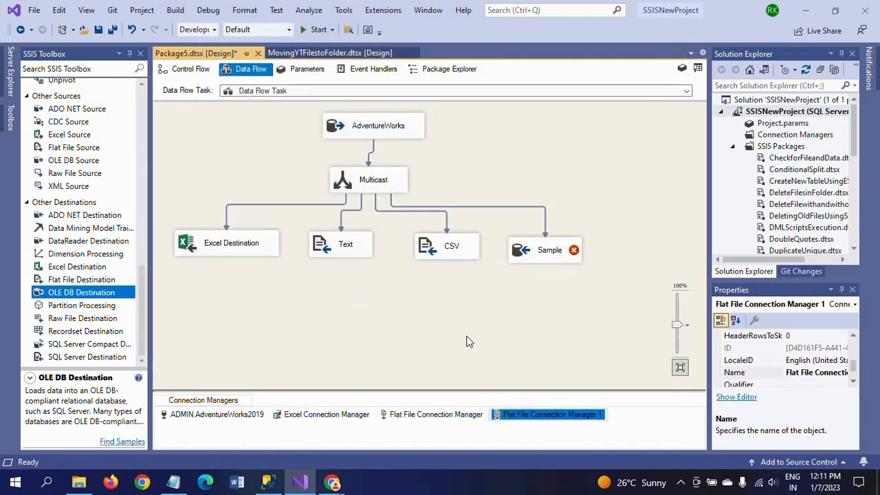
- Assign the ADMIN.Sample data connection to the Sample OLE DB destination as its new connection manager
{"action": "double_click", "coordinate": [544, 256]}
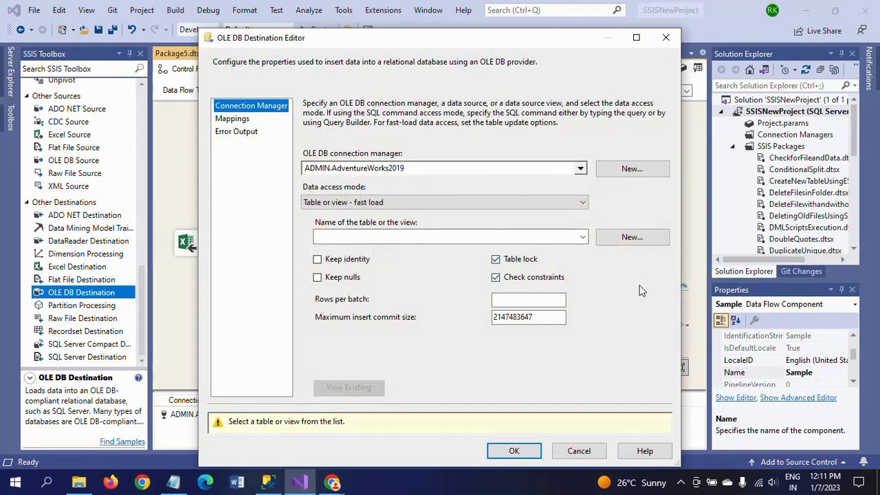
{"action": "left_click", "coordinate": [627, 170]}
{"action": "left_click", "coordinate": [292, 194]}
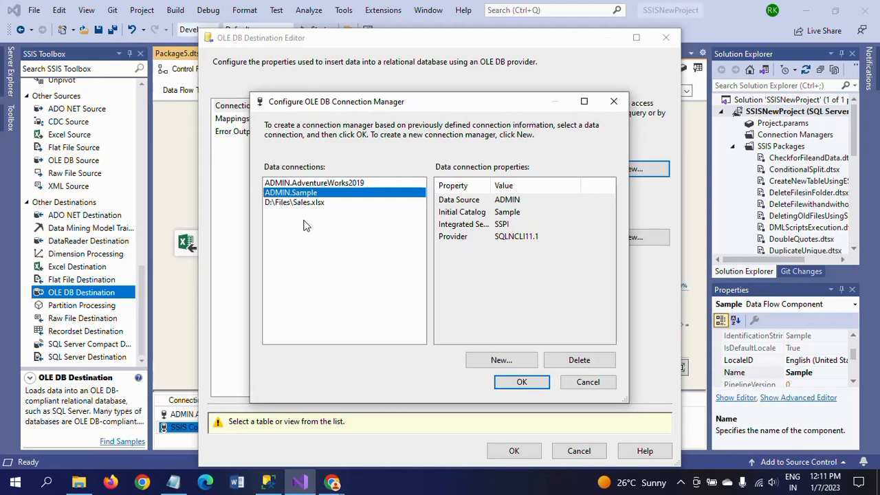
{"action": "left_click", "coordinate": [510, 385]}
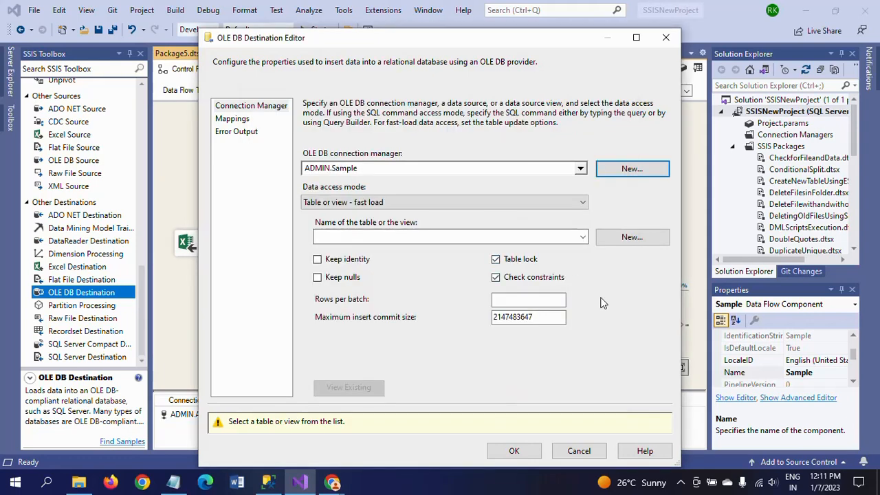
- Create a new table named State_Province for the Sample destination, map its columns and save the destination
{"action": "left_click", "coordinate": [624, 239]}
{"action": "double_click", "coordinate": [370, 156]}
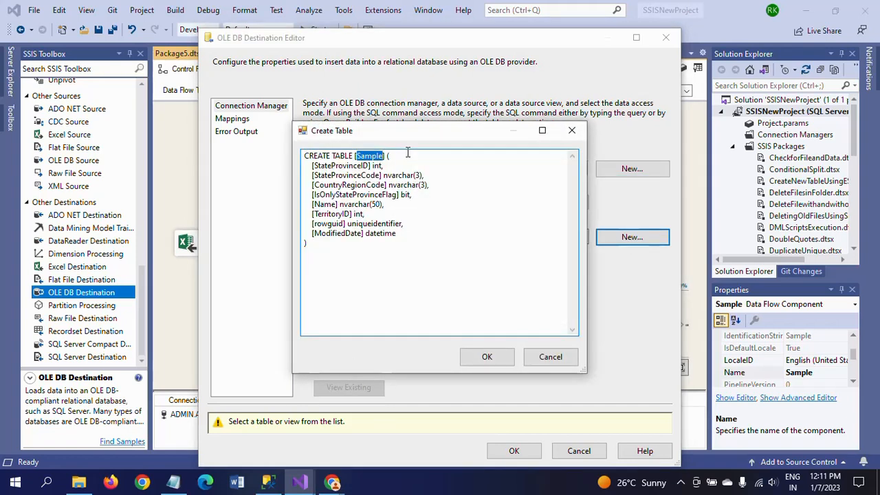
{"action": "type", "text": "P"}
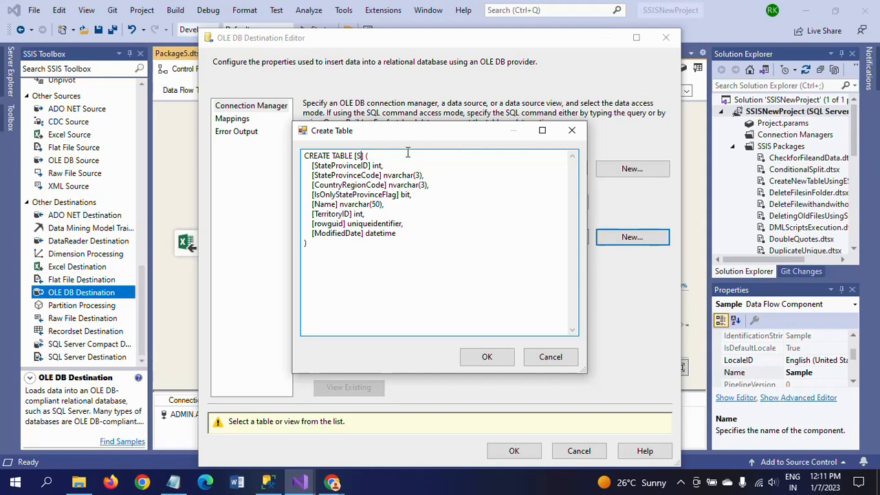
{"action": "type", "text": "tate_Province"}
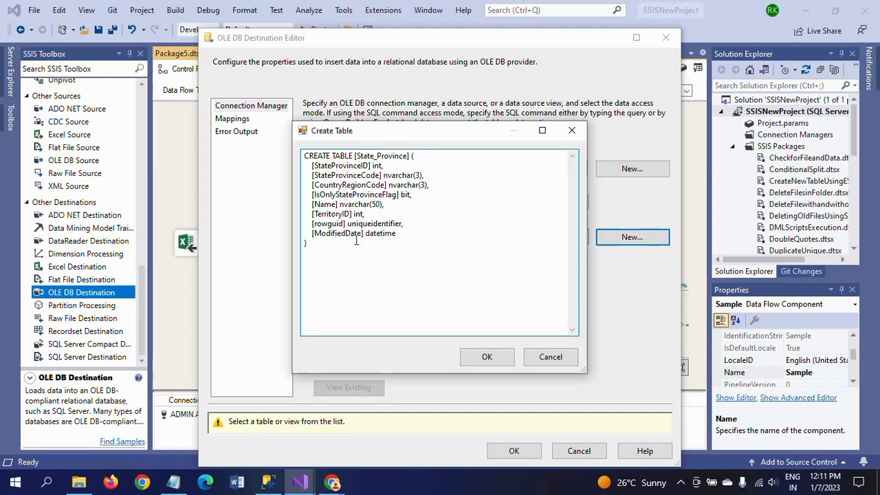
{"action": "left_click", "coordinate": [483, 359]}
{"action": "left_click", "coordinate": [233, 119]}
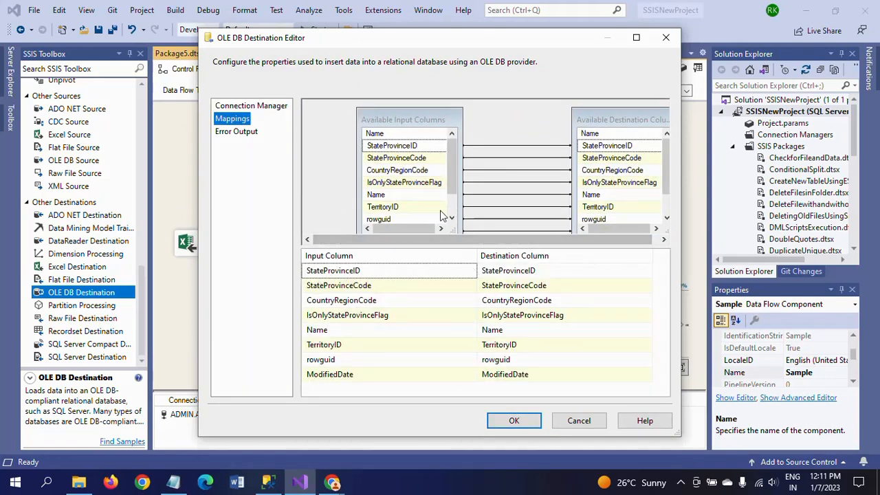
{"action": "left_click", "coordinate": [507, 420]}
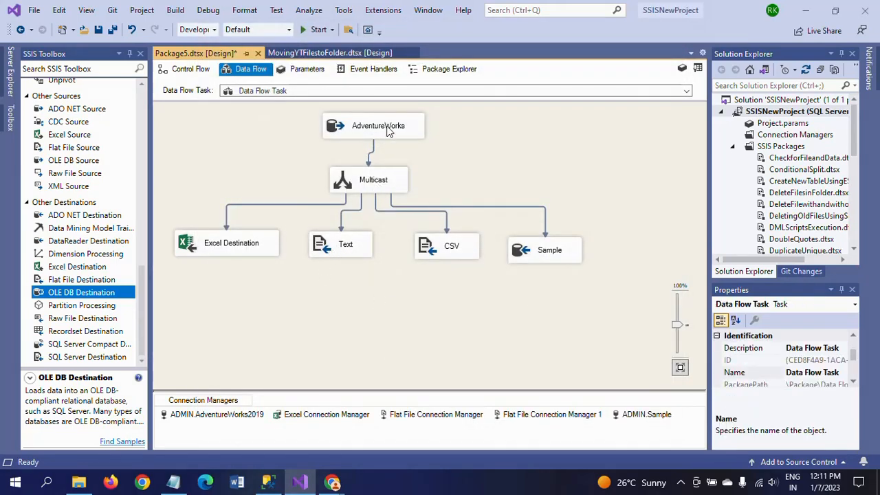
- Arrange the data flow layout with Multicast centred under the AdventureWorks source and the four destinations spread out in a row below it
{"action": "left_click_drag", "start_coordinate": [393, 130], "coordinate": [396, 127]}
{"action": "left_click_drag", "start_coordinate": [363, 191], "coordinate": [386, 193]}
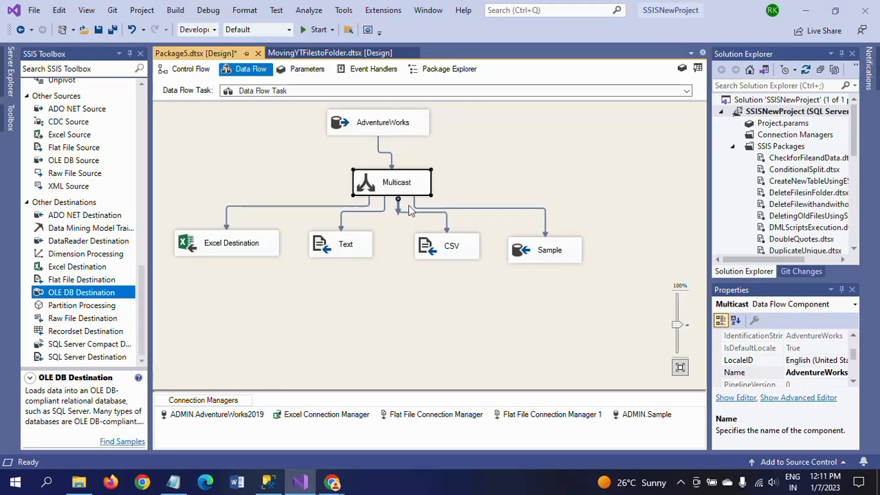
{"action": "left_click_drag", "start_coordinate": [217, 247], "coordinate": [208, 258]}
{"action": "left_click_drag", "start_coordinate": [336, 258], "coordinate": [329, 268]}
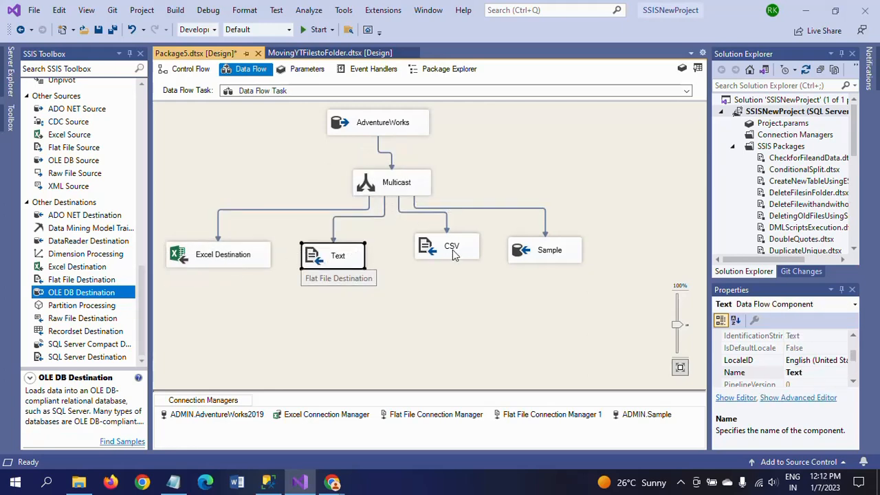
{"action": "mouse_move", "coordinate": [451, 255]}
{"action": "left_mouse_down"}
{"action": "mouse_move", "coordinate": [448, 271]}
{"action": "mouse_move", "coordinate": [440, 267]}
{"action": "left_mouse_up"}
{"action": "left_click_drag", "start_coordinate": [533, 265], "coordinate": [531, 273]}
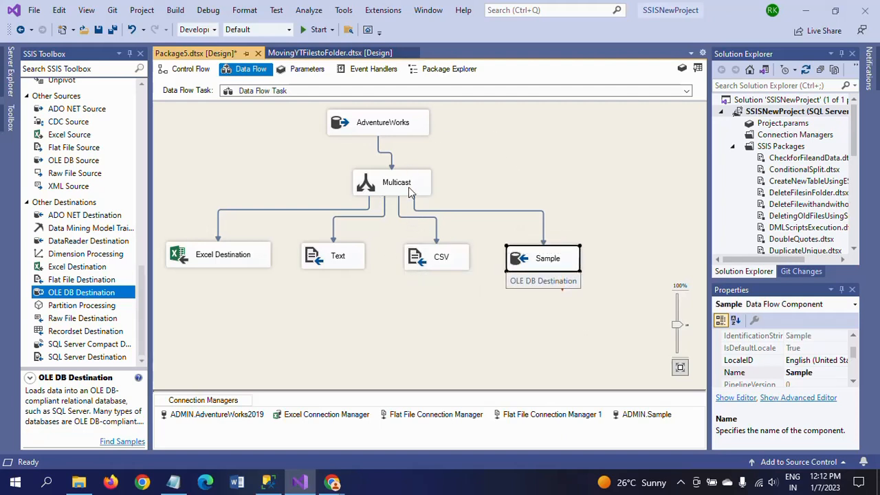
{"action": "left_click", "coordinate": [440, 328]}
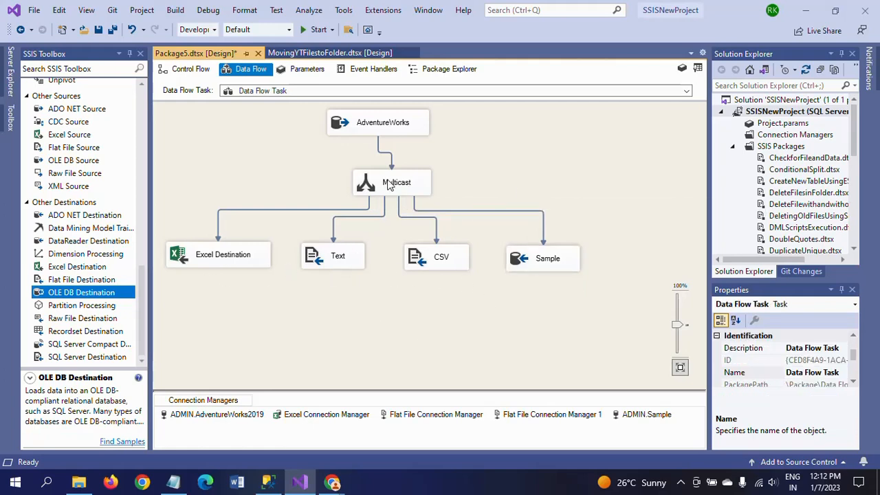
{"action": "left_click_drag", "start_coordinate": [392, 183], "coordinate": [375, 185]}
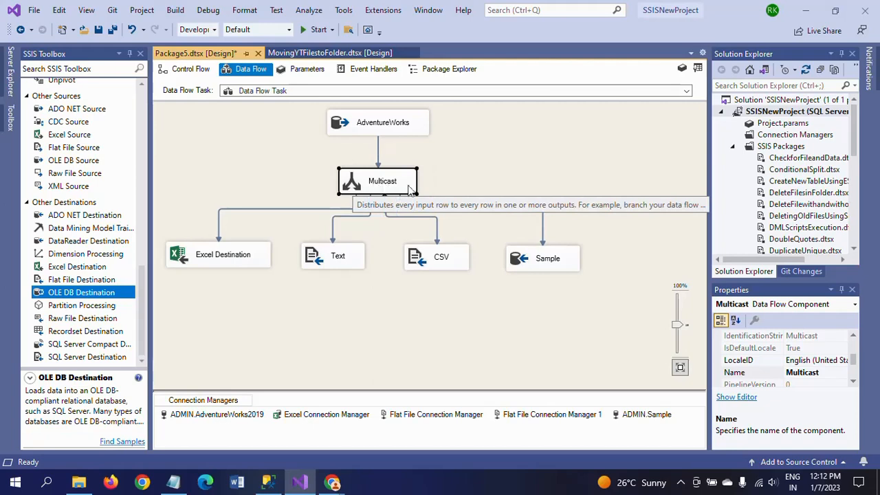
{"action": "left_click", "coordinate": [546, 175]}
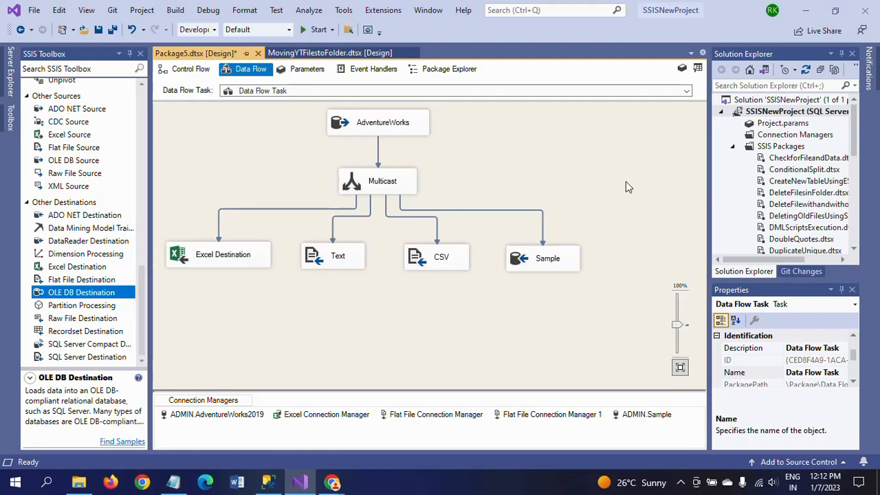
- Switch to SQL Server Management Studio, bring up the Sample database query window and refresh the Sample database's tables
{"action": "key", "text": "alt+Tab"}
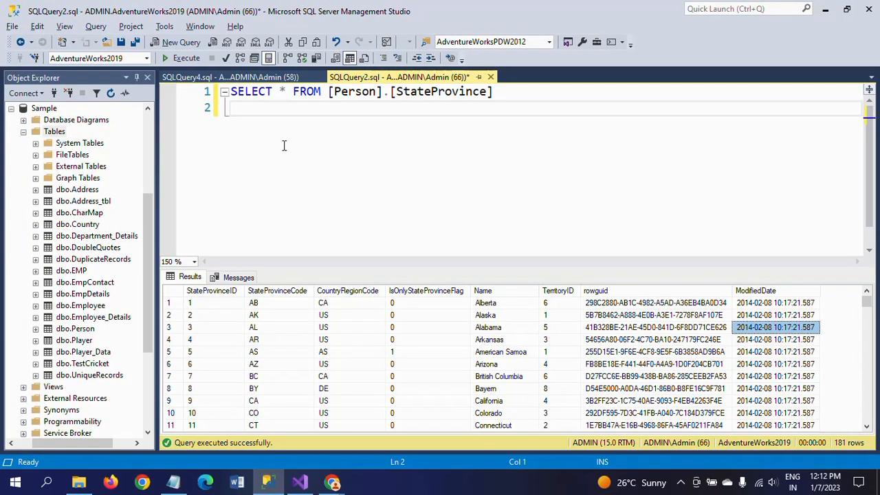
{"action": "left_click", "coordinate": [231, 77]}
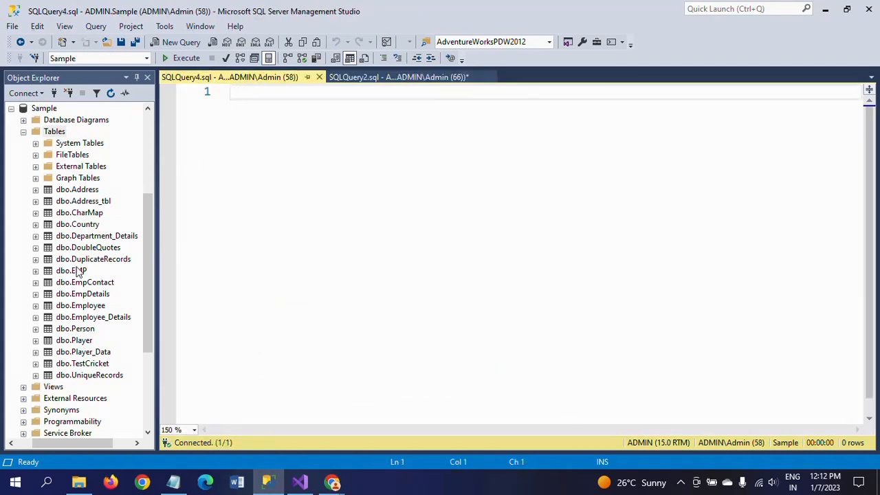
{"action": "right_click", "coordinate": [55, 133]}
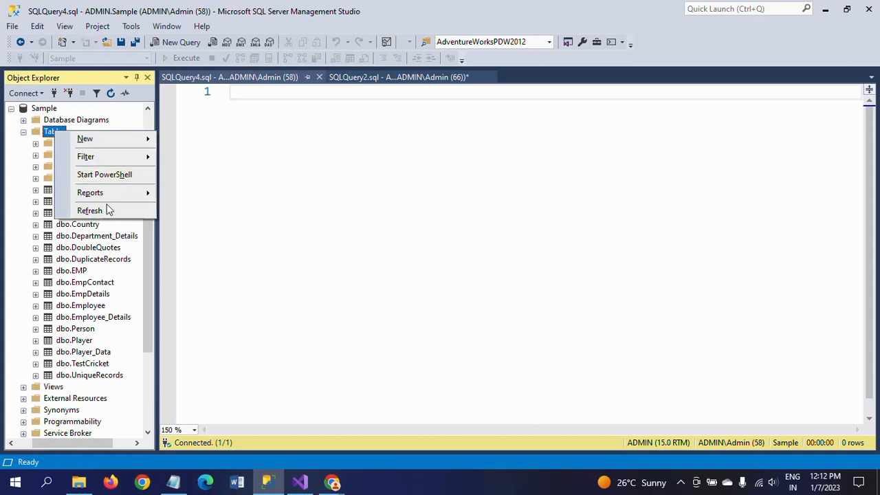
{"action": "left_click", "coordinate": [103, 210]}
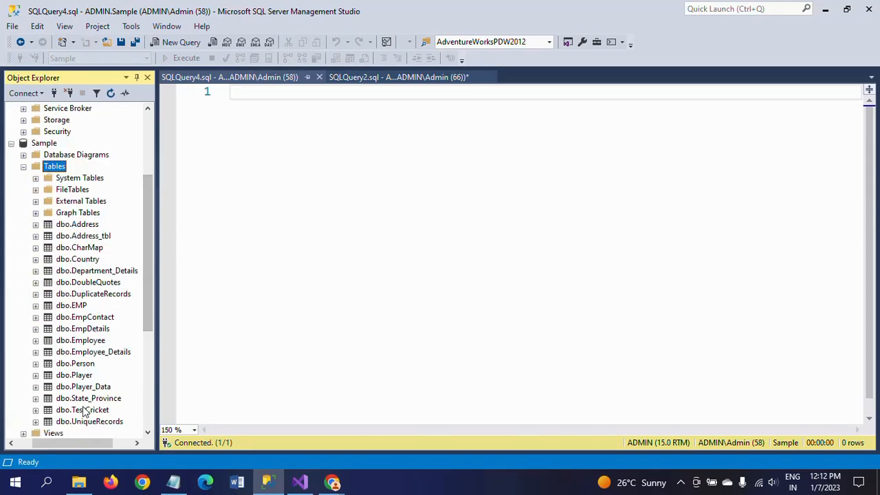
- Write and execute the query SELECT * FROM [dbo].[State_Province] against the Sample database
{"action": "left_click_drag", "start_coordinate": [89, 399], "coordinate": [520, 224]}
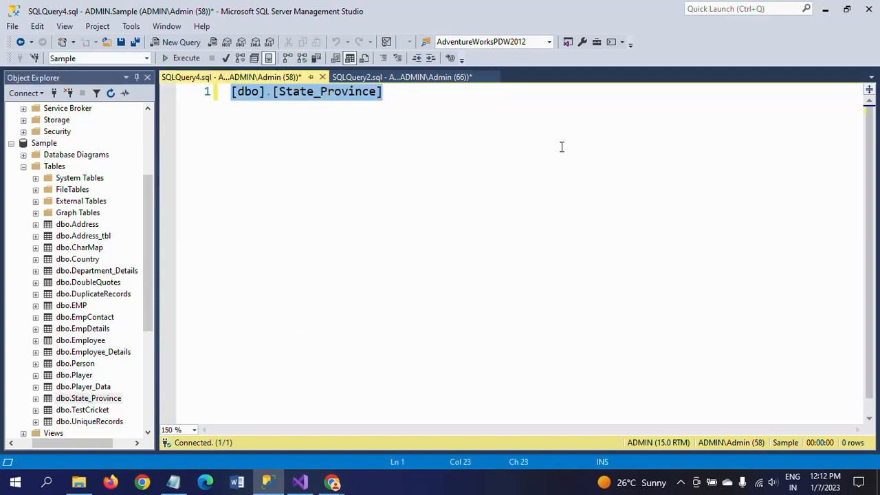
{"action": "left_click", "coordinate": [567, 119]}
{"action": "key", "text": "Home"}
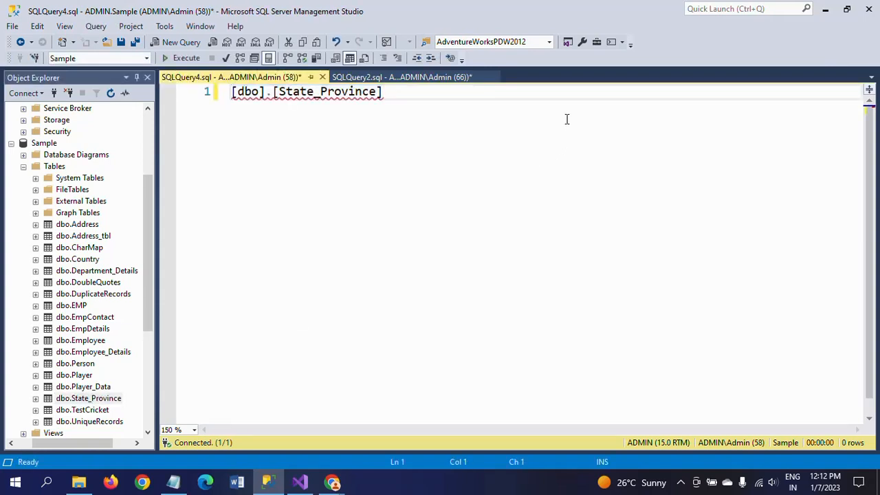
{"action": "type", "text": "SELECT "}
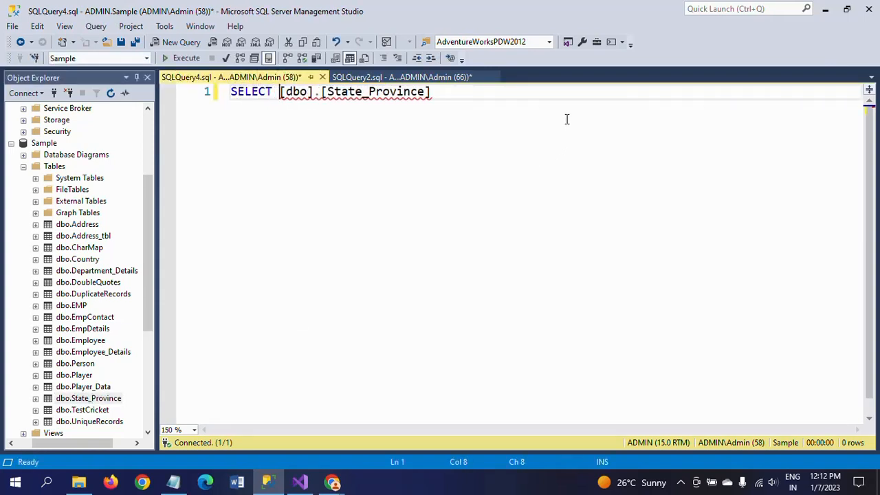
{"action": "type", "text": "* FROM"}
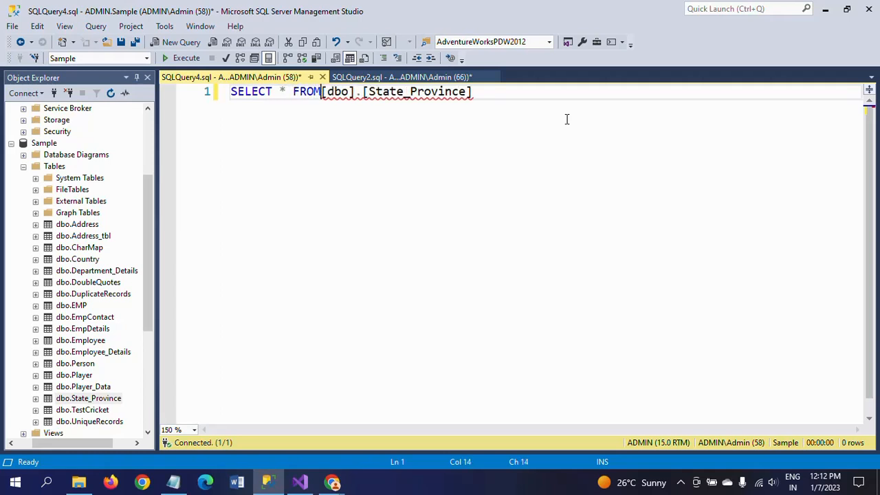
{"action": "key", "text": "End"}
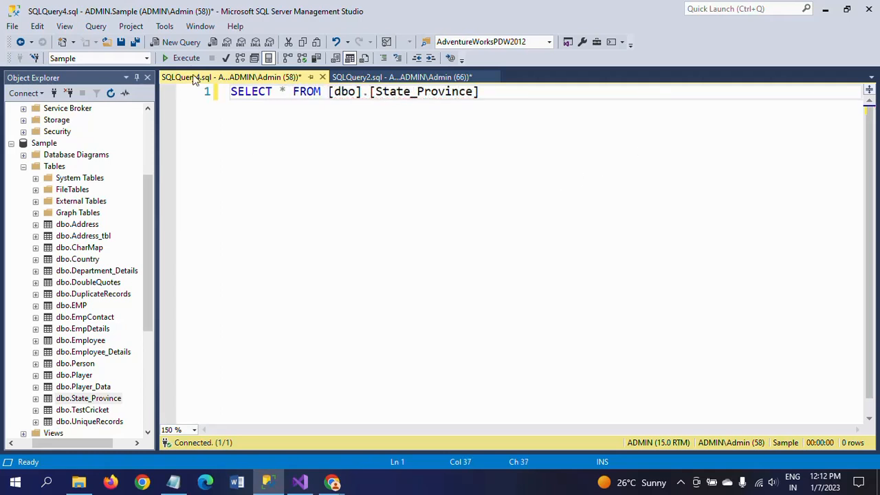
{"action": "left_click", "coordinate": [181, 58]}
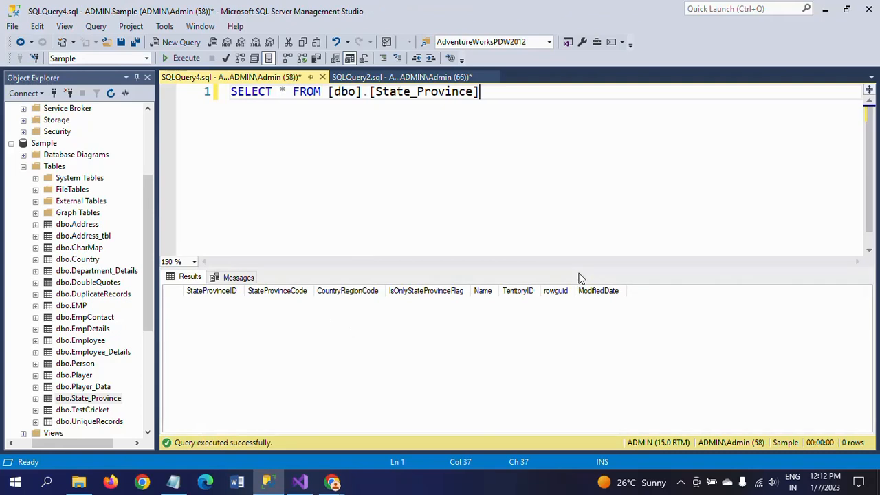
- Switch back to Visual Studio, run Package5.dtsx through all four destinations and stop debugging
{"action": "key", "text": "alt+Tab"}
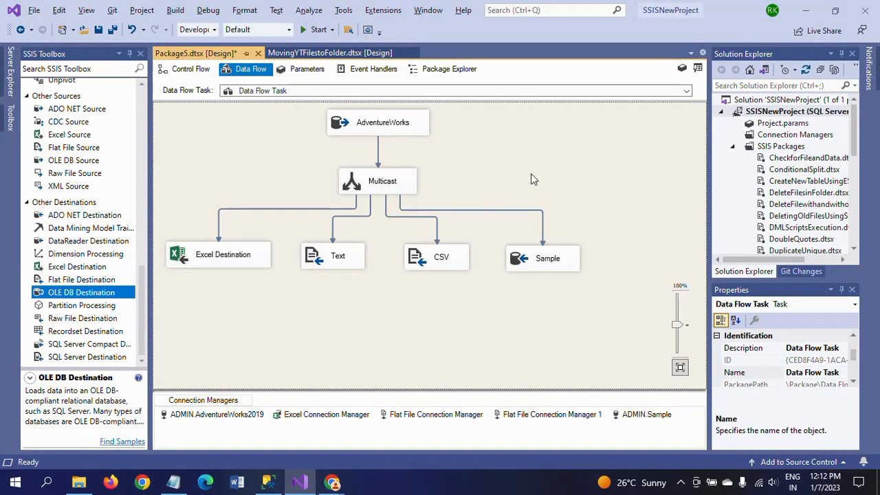
{"action": "key", "text": "F5"}
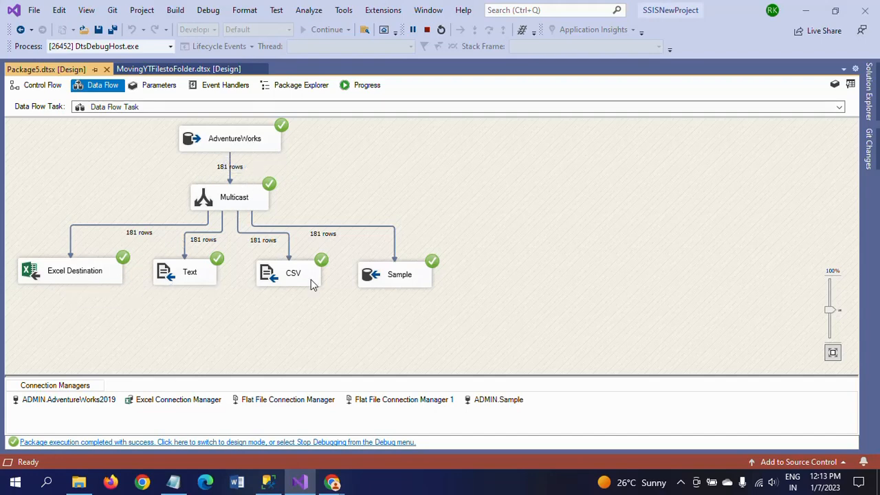
{"action": "left_click", "coordinate": [427, 30]}
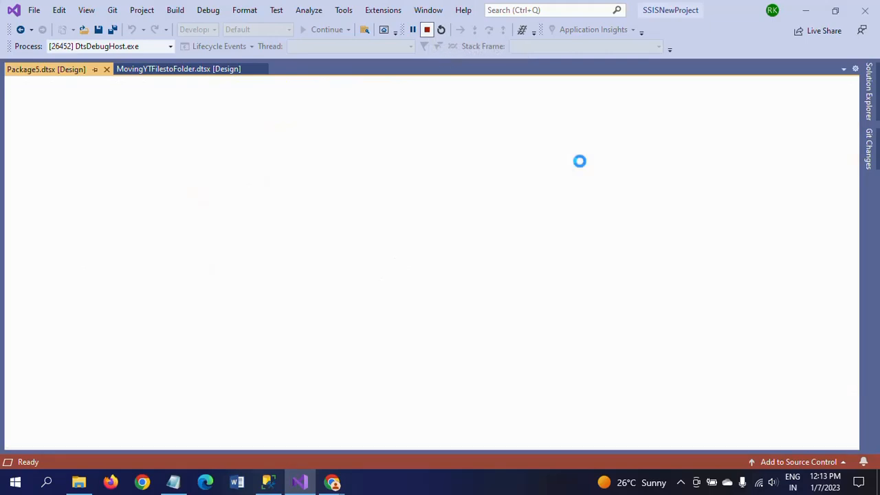
- Return to SQL Server Management Studio, rerun the State_Province query and scroll through the loaded rows
{"action": "key", "text": "alt+Tab"}
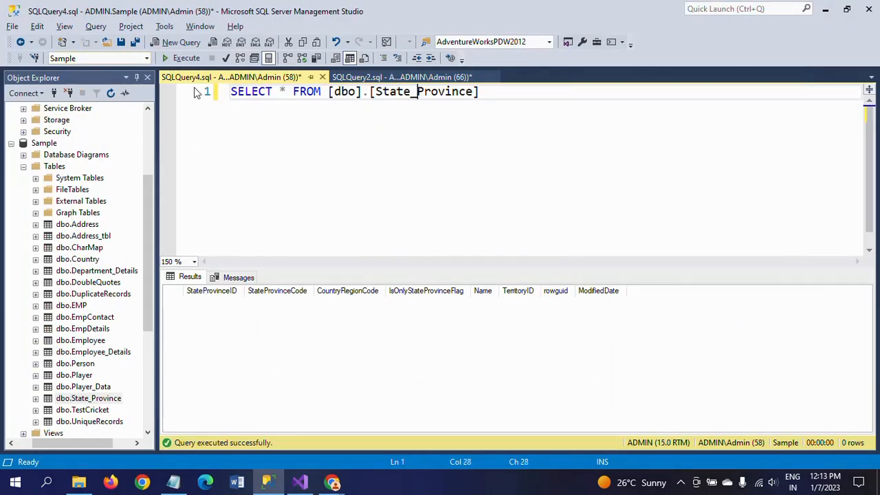
{"action": "left_click", "coordinate": [183, 57]}
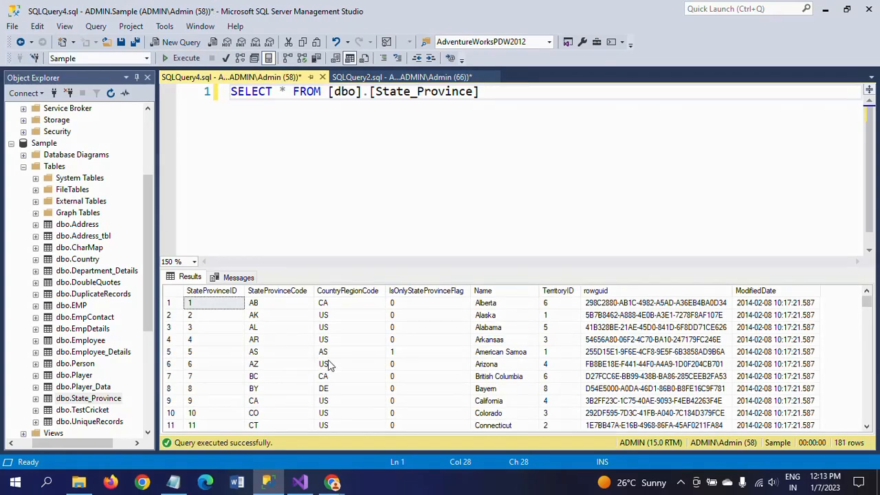
{"action": "left_click_drag", "start_coordinate": [865, 310], "coordinate": [875, 413]}
{"action": "left_click", "coordinate": [541, 172]}
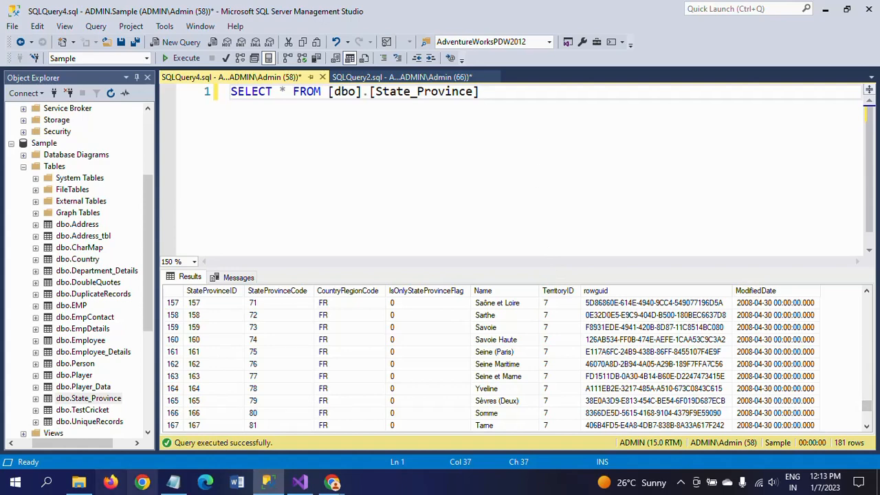
- Open the StateProvince text document from D:\Files\Target in a maximized Notepad window and review its rows to the end
{"action": "left_click", "coordinate": [78, 482]}
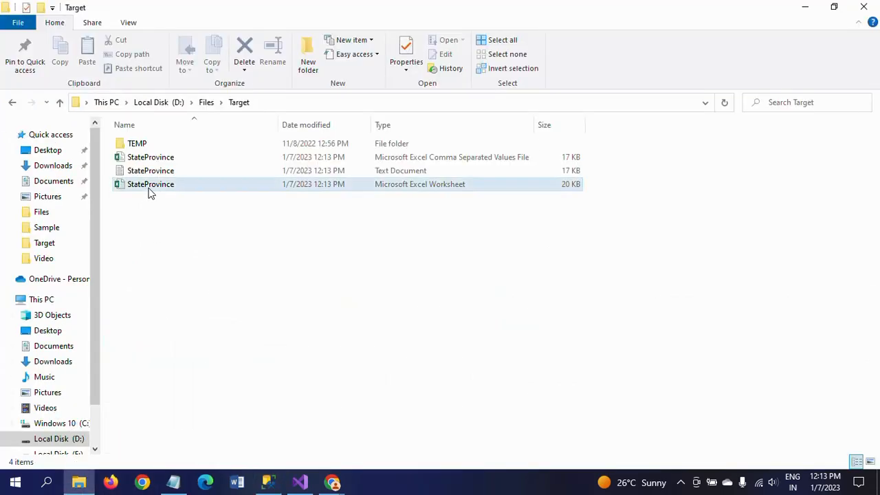
{"action": "double_click", "coordinate": [165, 172]}
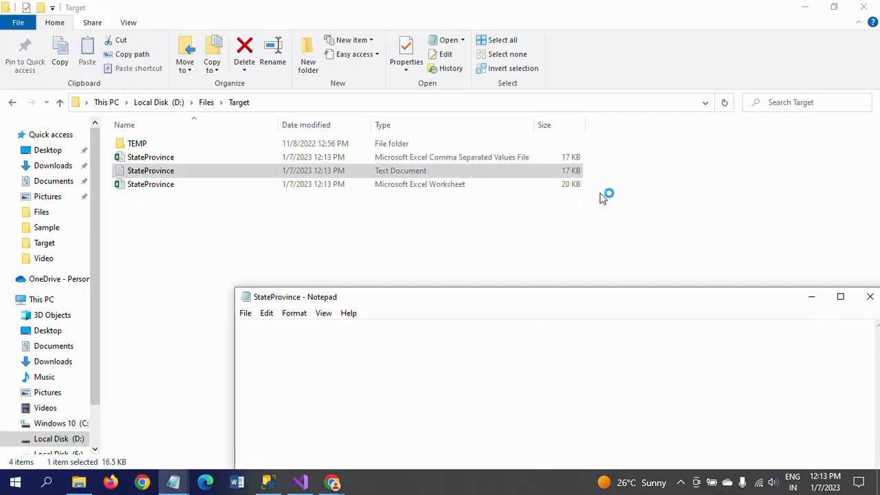
{"action": "left_click", "coordinate": [840, 299]}
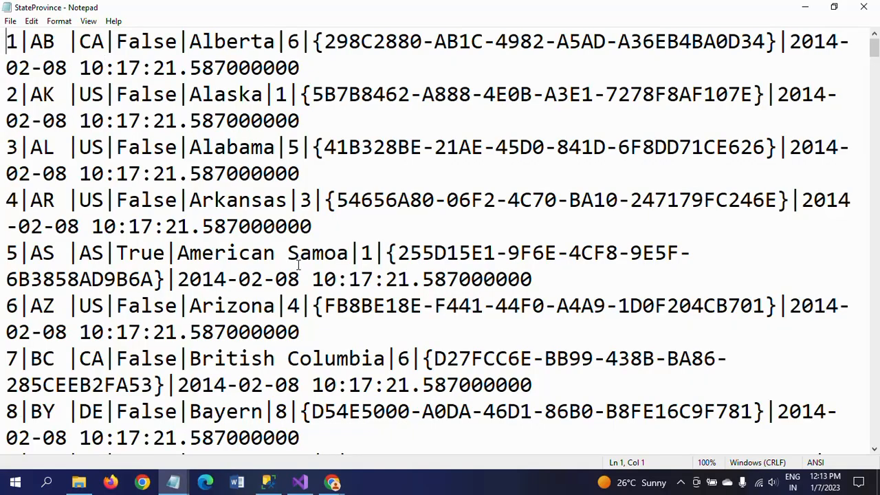
{"action": "scroll", "coordinate": [299, 266], "scroll_direction": "down", "scroll_amount": 5}
{"action": "left_click_drag", "start_coordinate": [872, 63], "coordinate": [875, 446]}
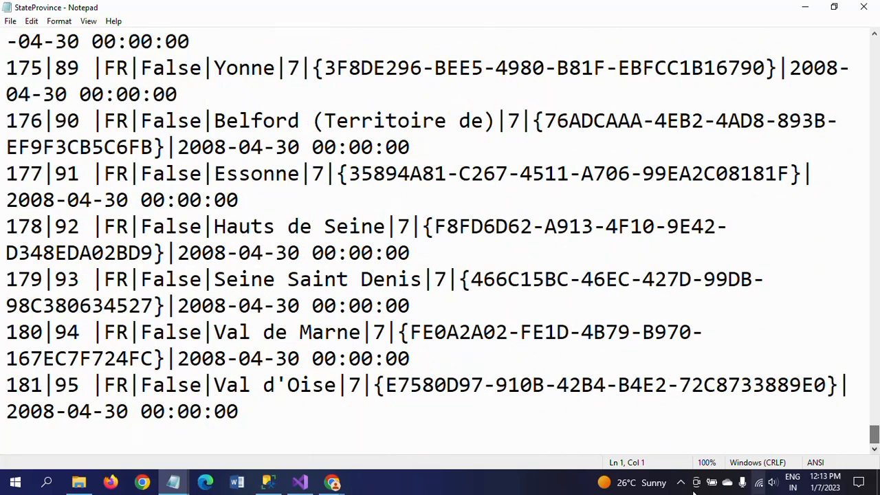
- Open the StateProvince CSV file from the Target folder in Excel, check its data down to the last row and close it
{"action": "key", "text": "alt+Tab"}
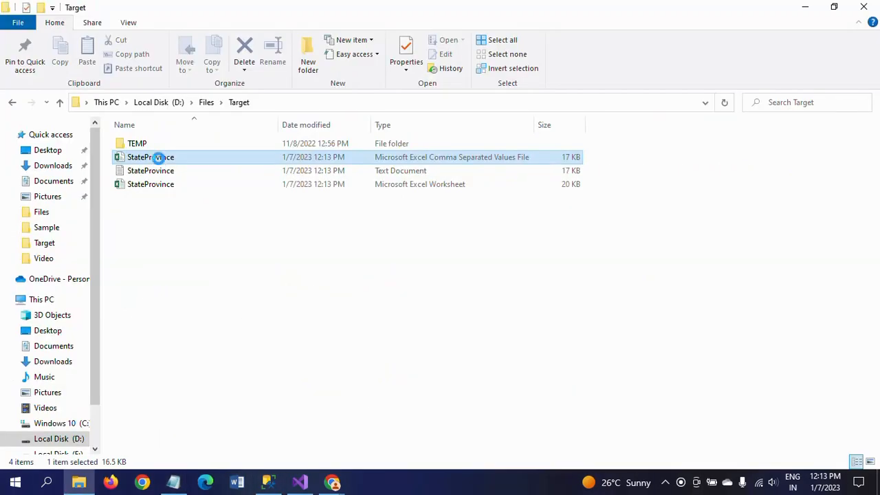
{"action": "left_click", "coordinate": [158, 157]}
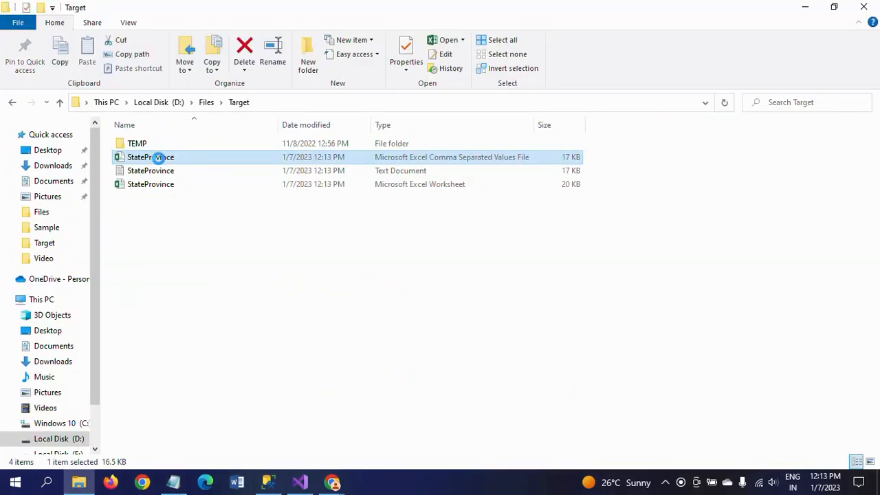
{"action": "double_click", "coordinate": [158, 157]}
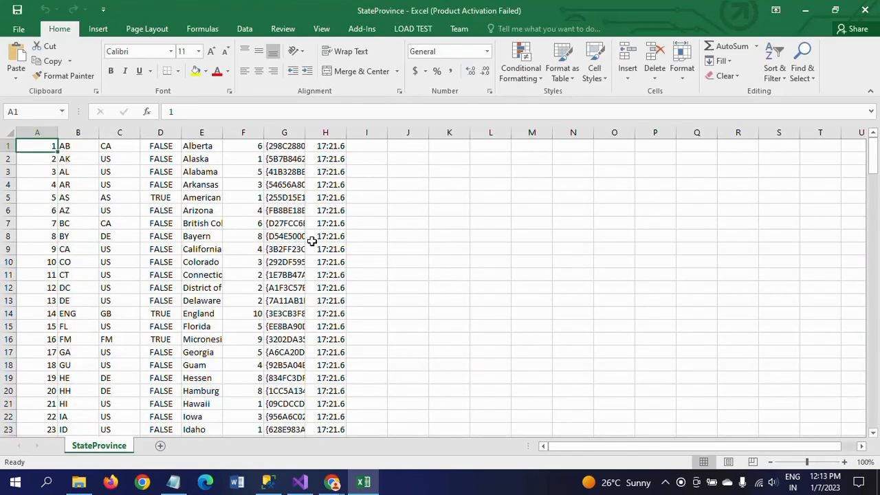
{"action": "left_click", "coordinate": [591, 94]}
{"action": "left_click", "coordinate": [85, 247]}
{"action": "key", "text": "ctrl+Down"}
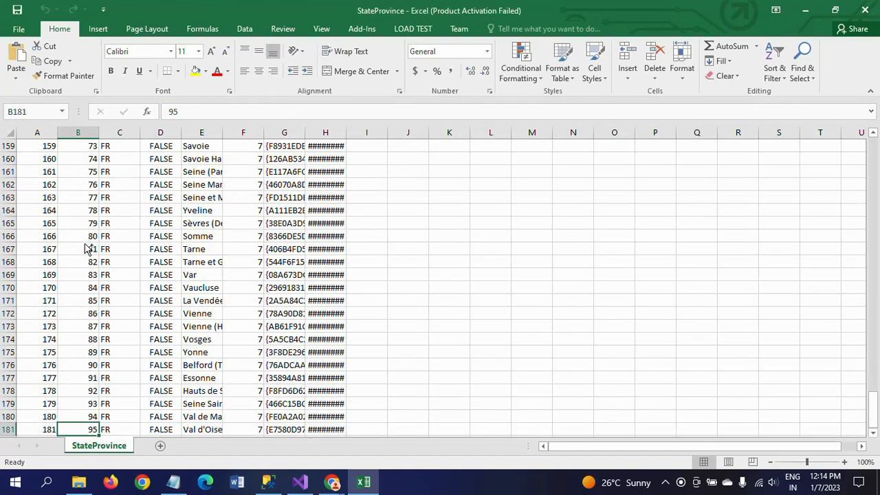
{"action": "left_click", "coordinate": [867, 12]}
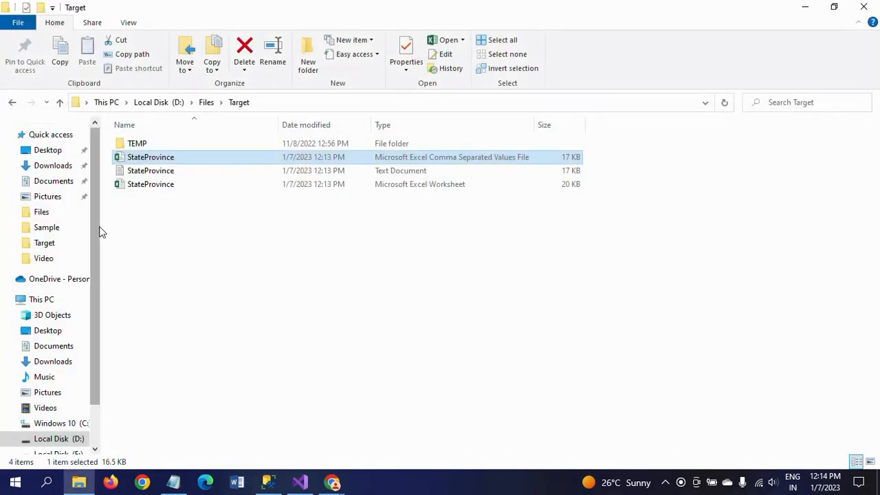
- Open the StateProvince Excel workbook from the Target folder, review the StateProvince sheet from last row to header and close it
{"action": "left_click", "coordinate": [159, 186]}
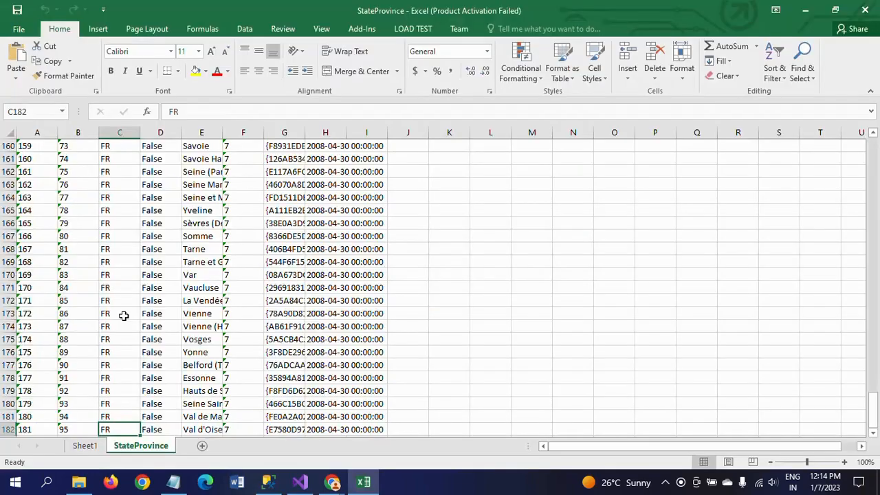
{"action": "key", "text": "ctrl+Up"}
{"action": "key", "text": "ctrl+Up"}
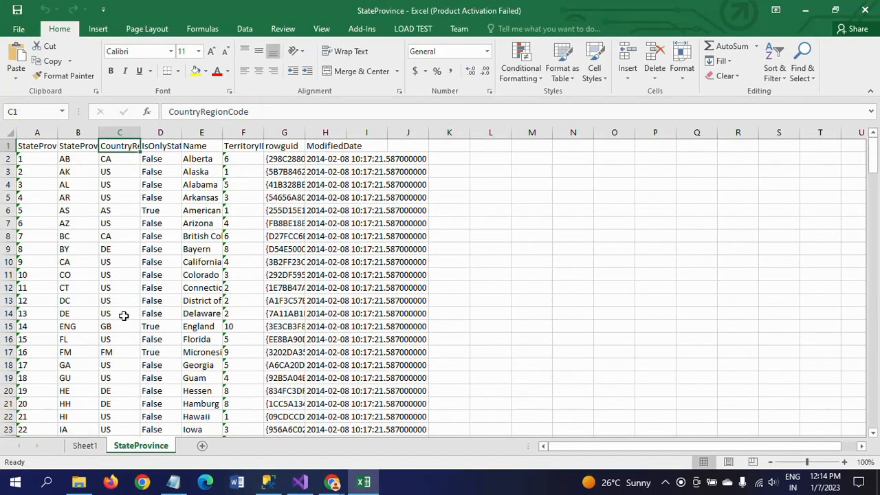
{"action": "left_click", "coordinate": [865, 9]}
- Switch to the untitled Notepad notes describing the Multicast workflow from OLEDB source to multiple destinations
{"action": "key", "text": "alt+Tab"}
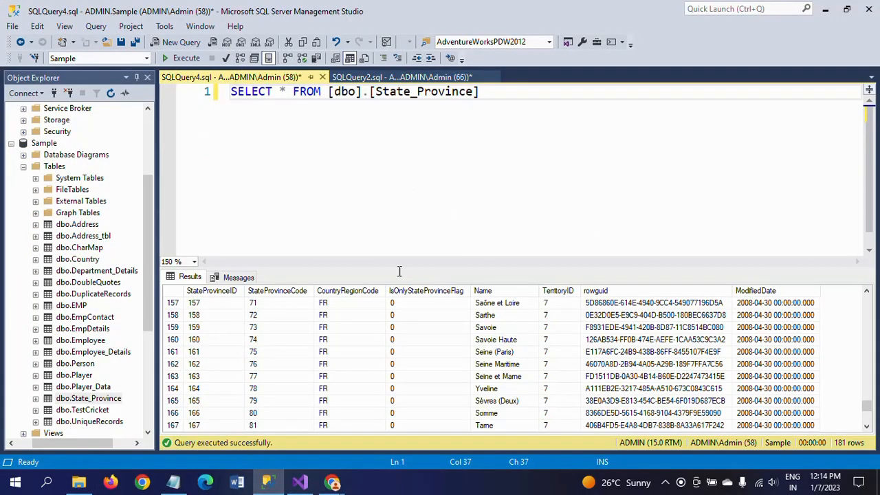
{"action": "left_click", "coordinate": [174, 483]}
{"action": "left_click", "coordinate": [610, 139]}
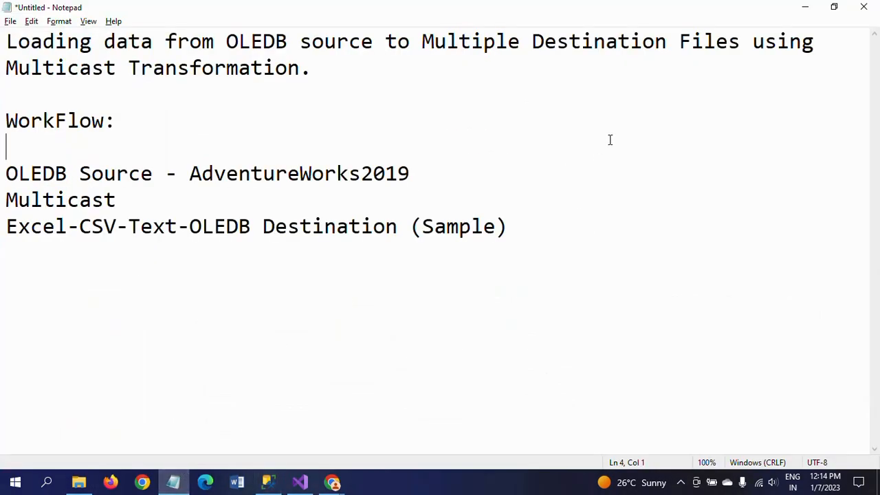